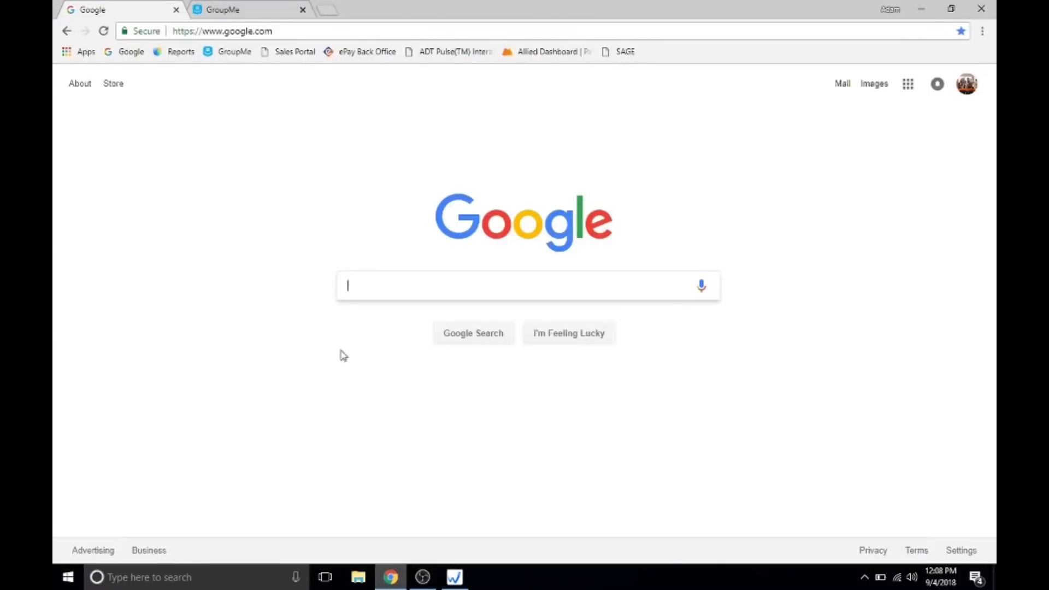
Go to Google Drive from the Google home page and open the NC Deposit Tracker spreadsheet.
click(905, 88)
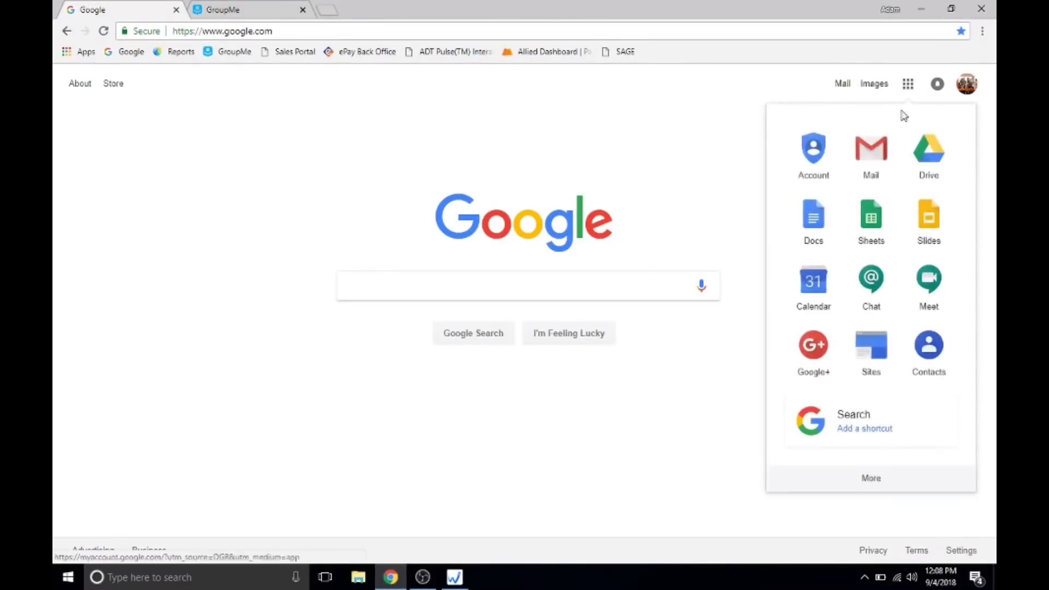
click(922, 158)
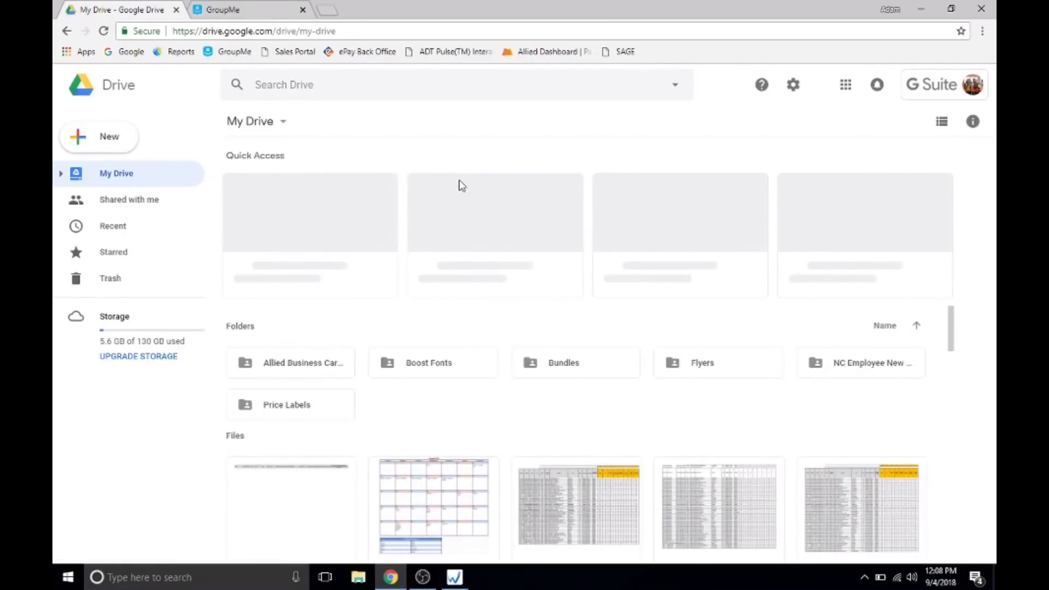
click(470, 273)
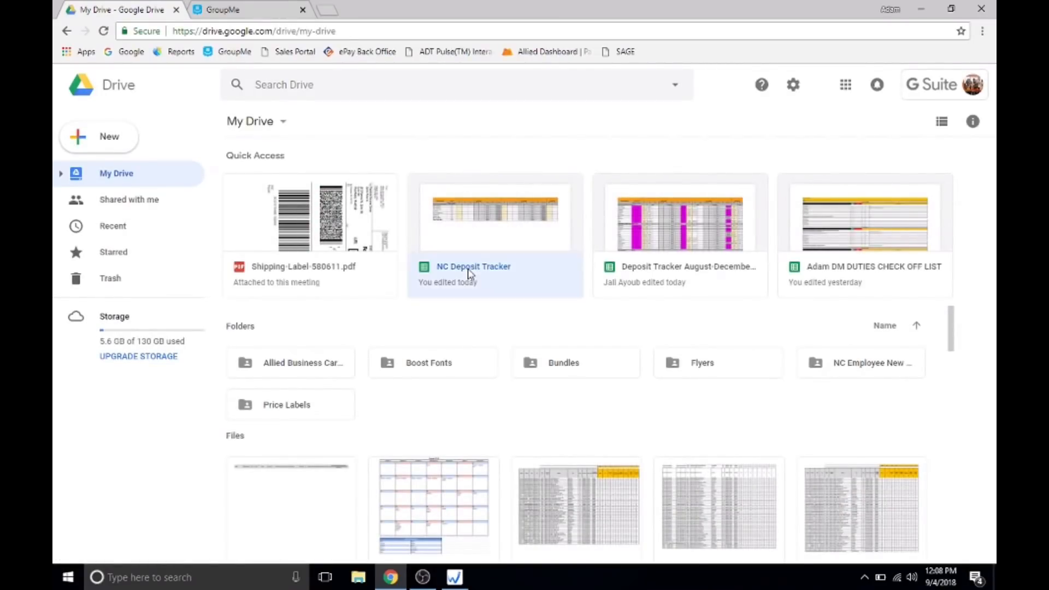
double_click(470, 274)
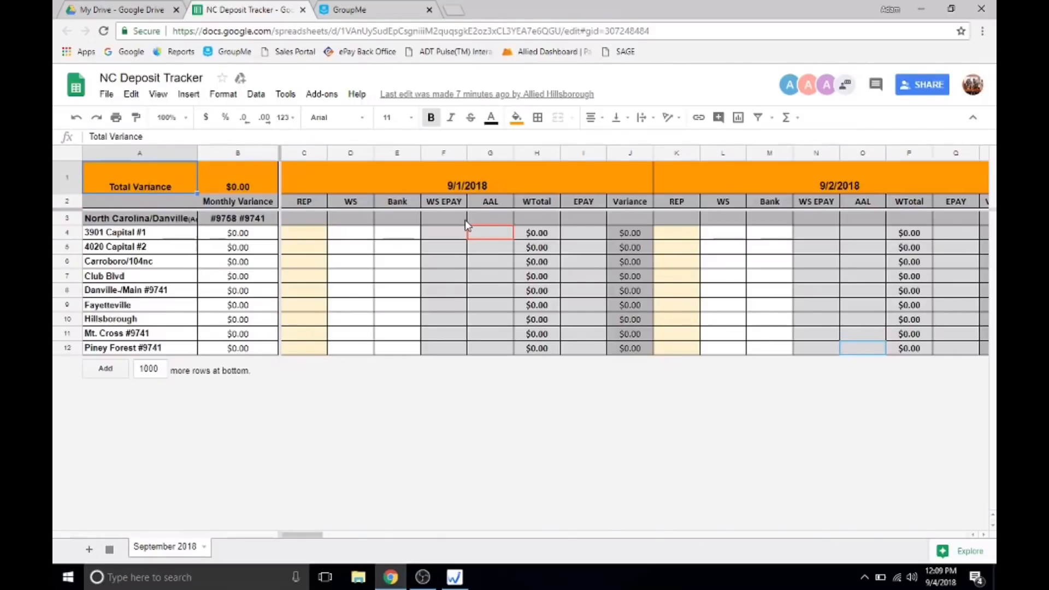
Enter the two representatives' first names, separated by a slash, in the Mt. Cross REP cell for 9/1/2018.
click(300, 335)
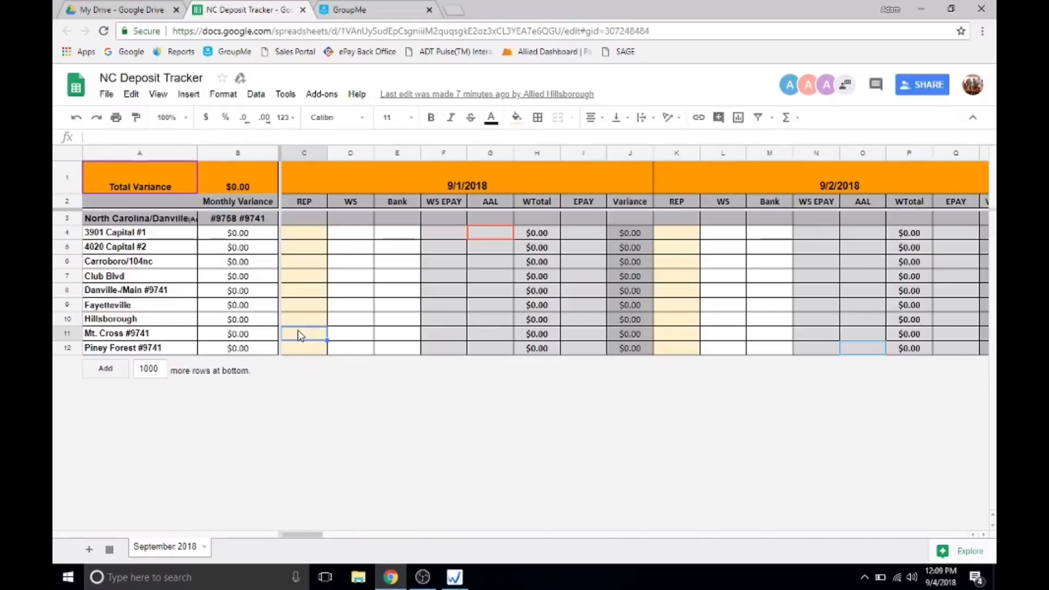
text(Miriam/Ebelin)
key(Tab)
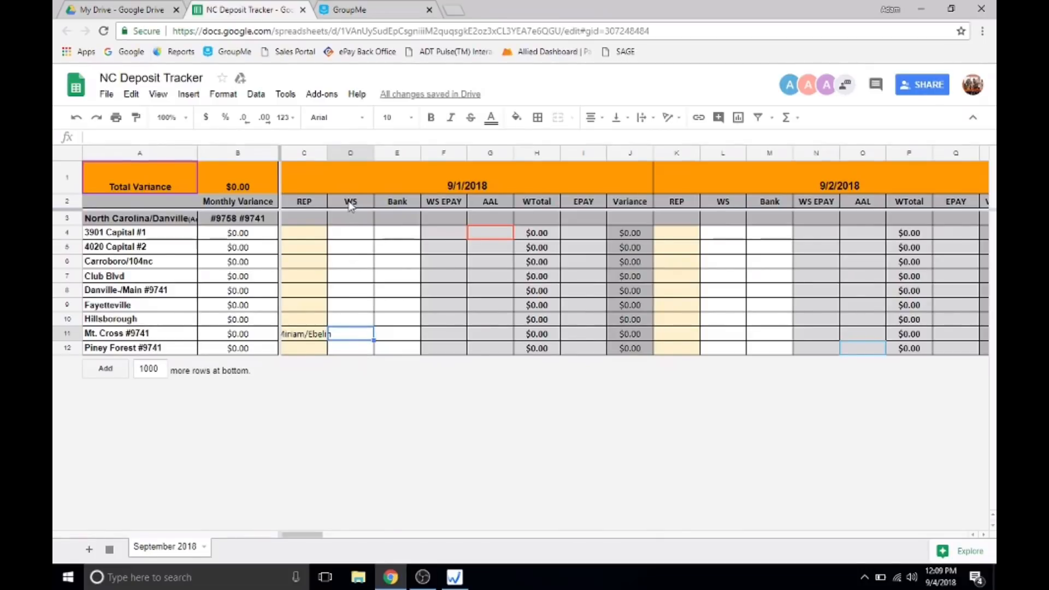
drag(348, 202, 391, 350)
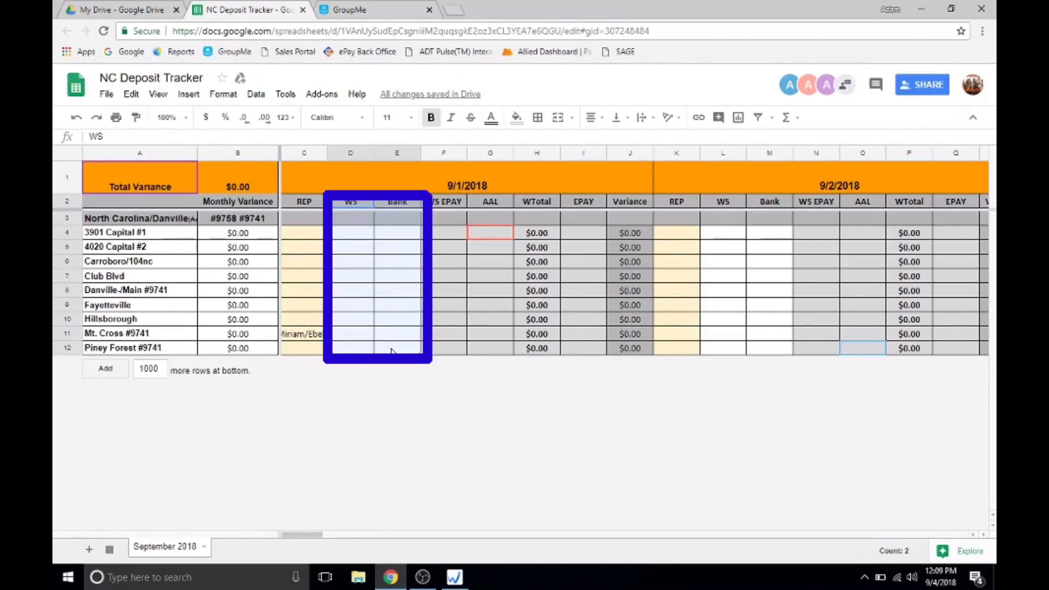
click(354, 338)
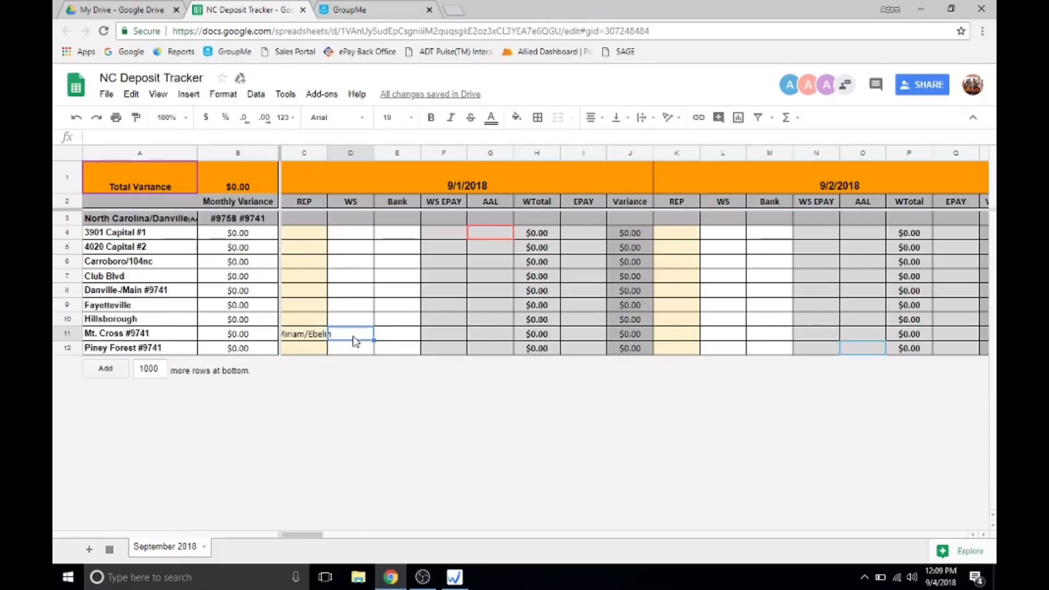
Switch to Wireless Standard and open the Z-Report from the POS reports.
click(454, 576)
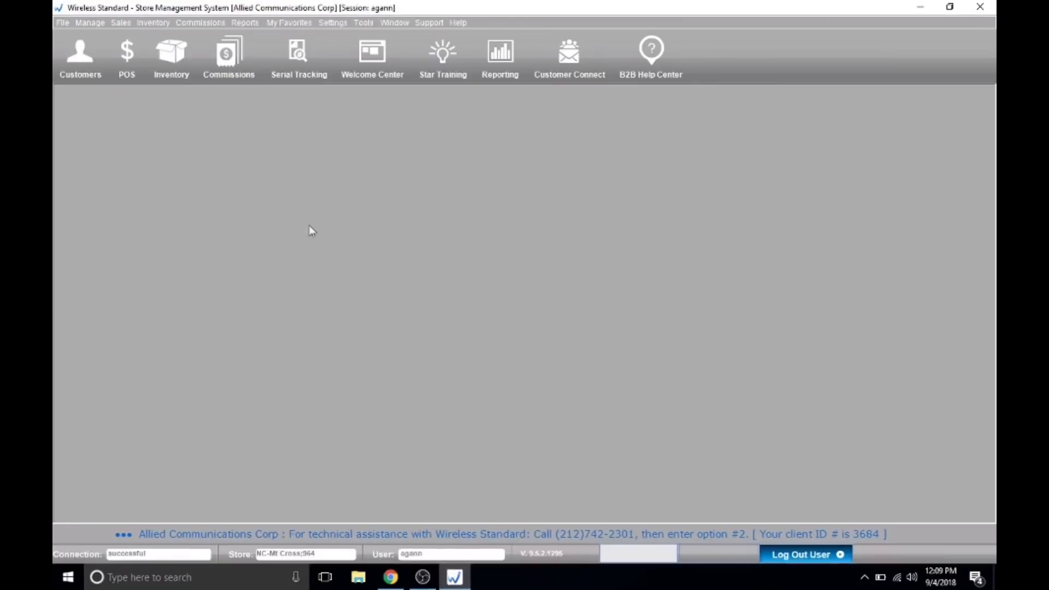
click(246, 23)
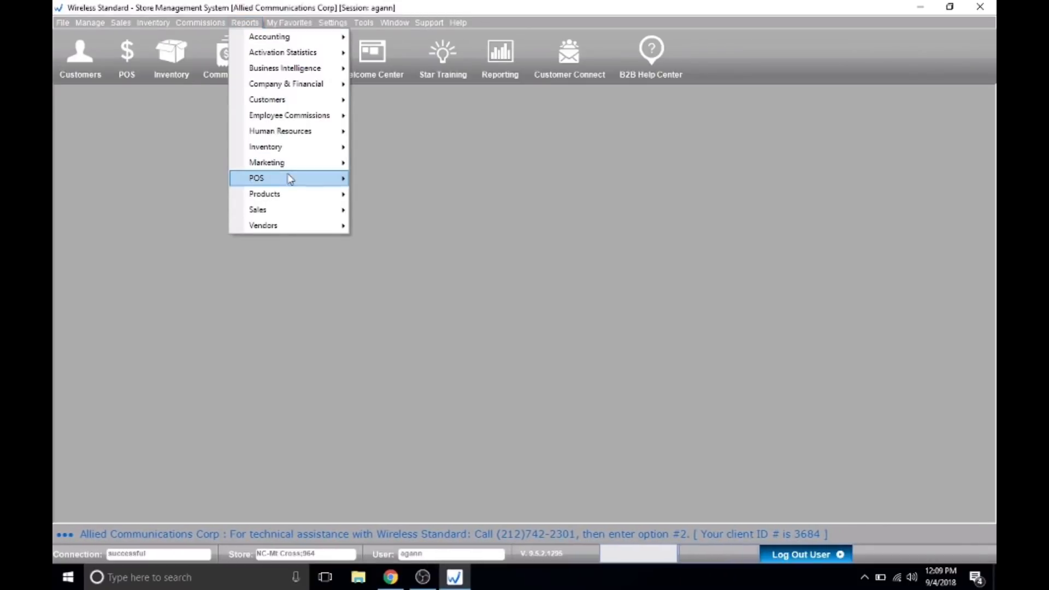
mouse_move(288, 176)
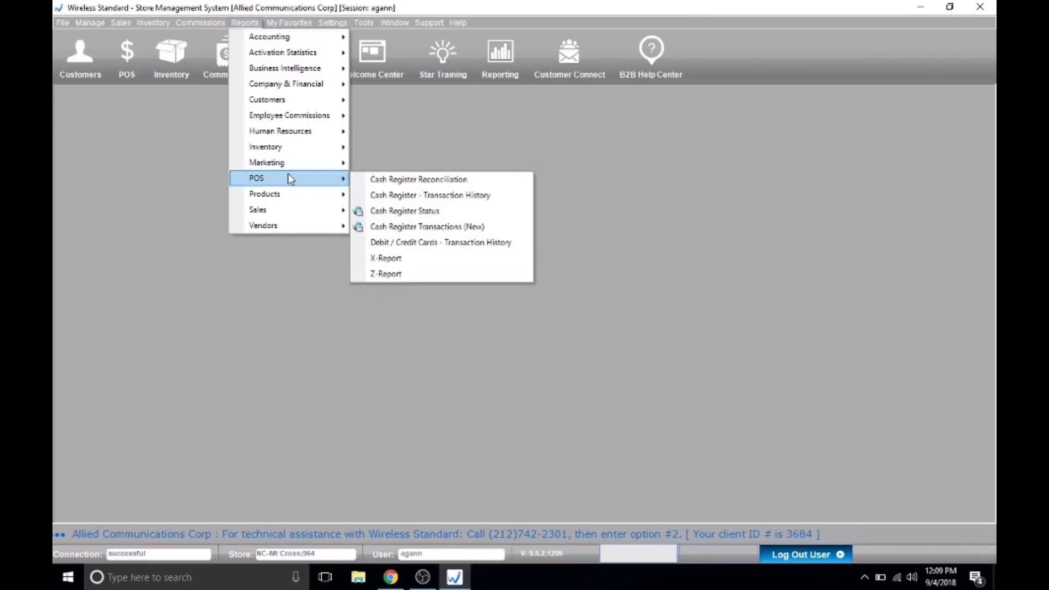
click(433, 274)
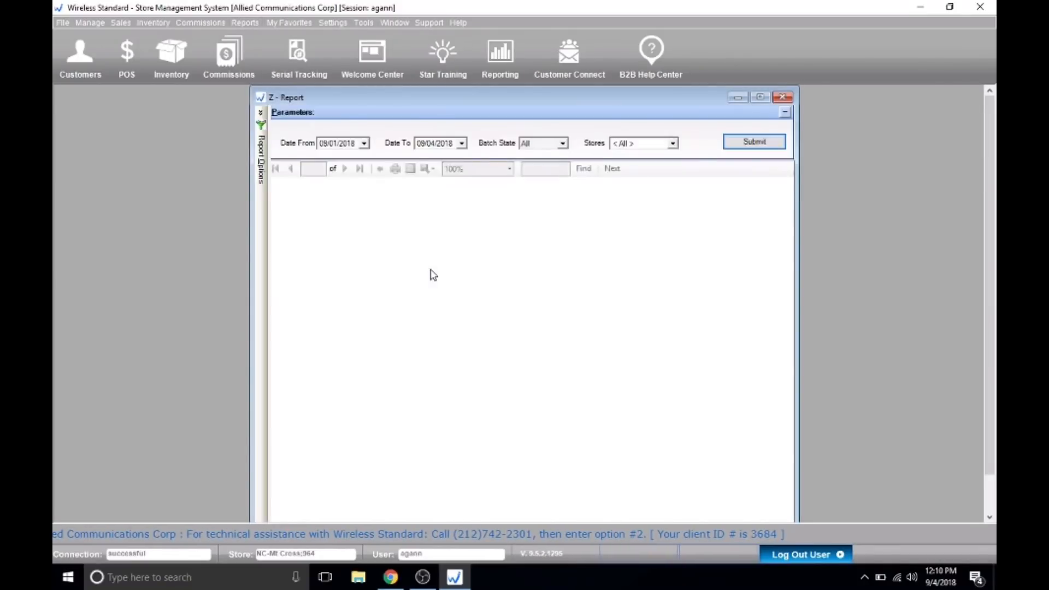
Set both the start and end dates of the Z-Report to 08/31/2018.
click(363, 143)
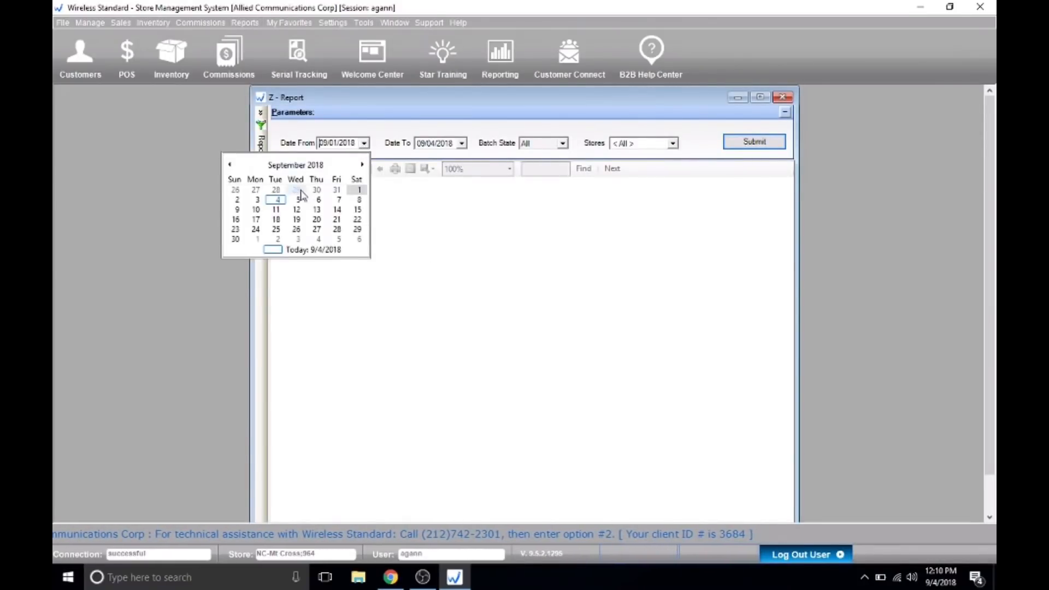
click(337, 191)
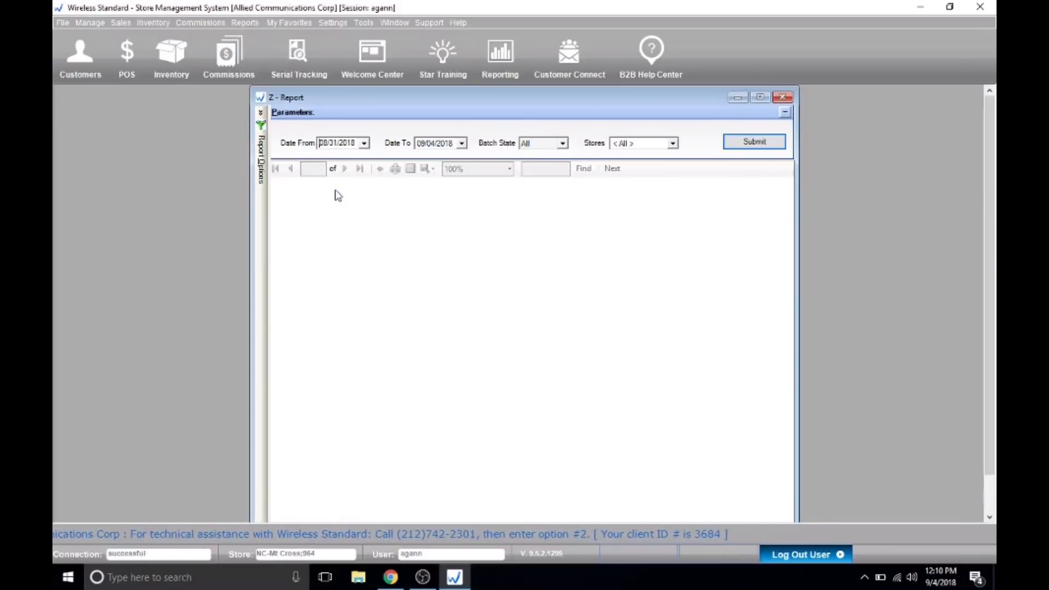
click(461, 142)
click(434, 189)
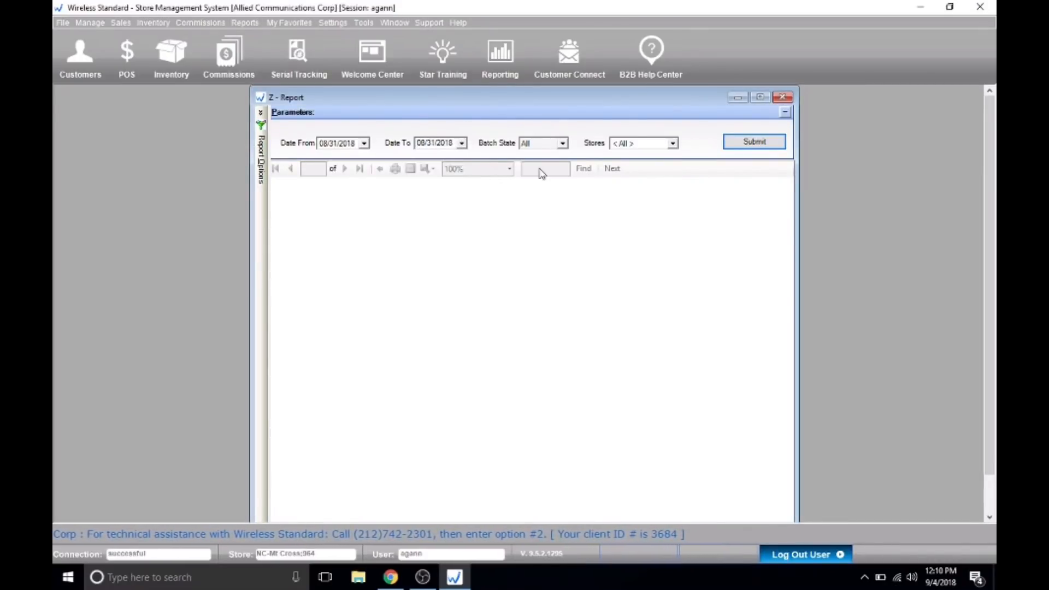
Limit the Z-Report to the NC-Mt Cross;964 store only and run it.
click(671, 143)
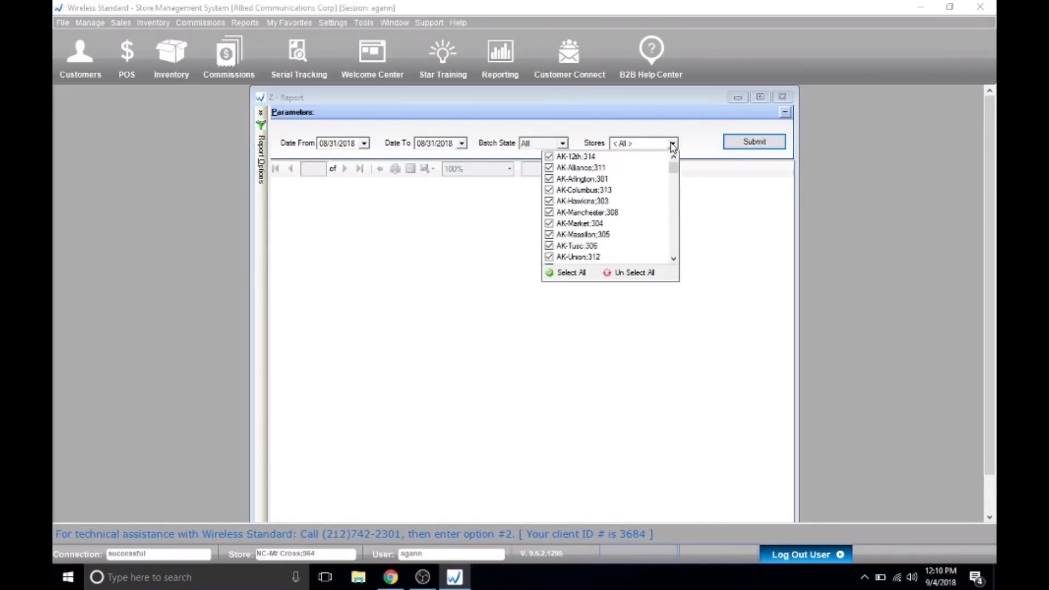
click(628, 273)
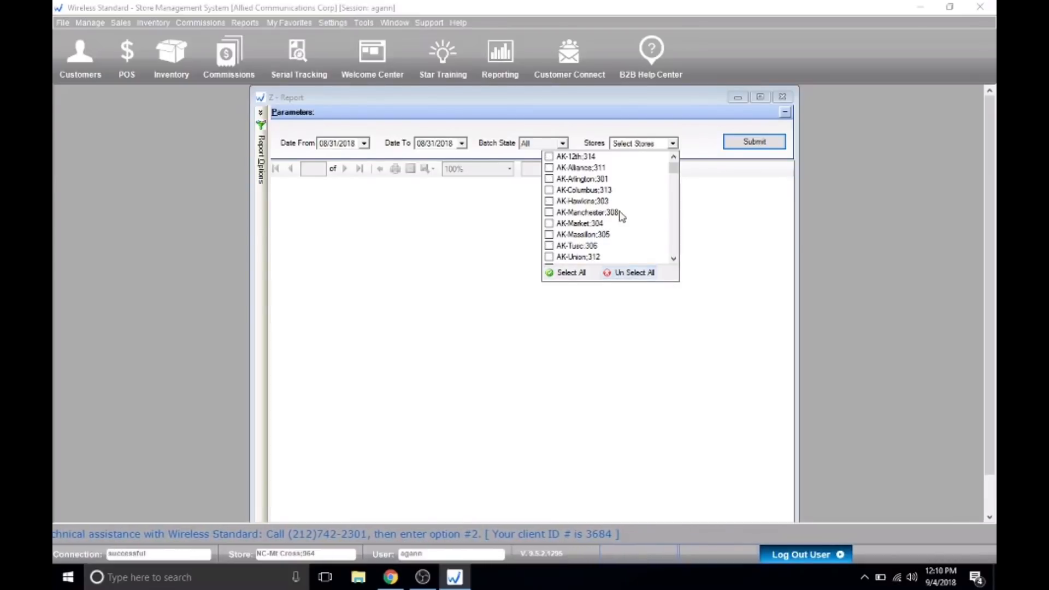
scroll(621, 216, down, 10)
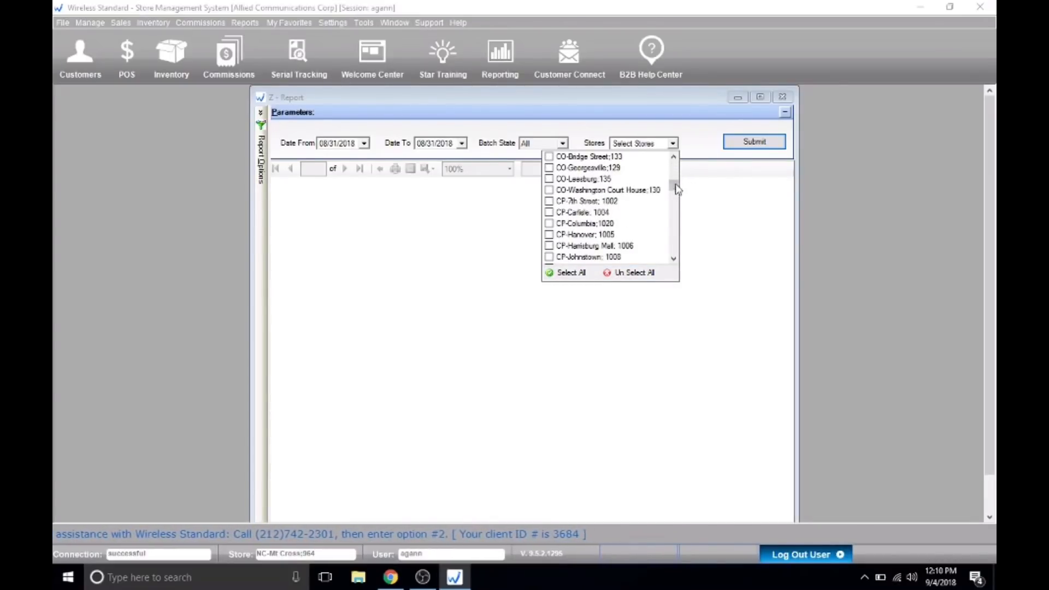
drag(676, 188, 675, 221)
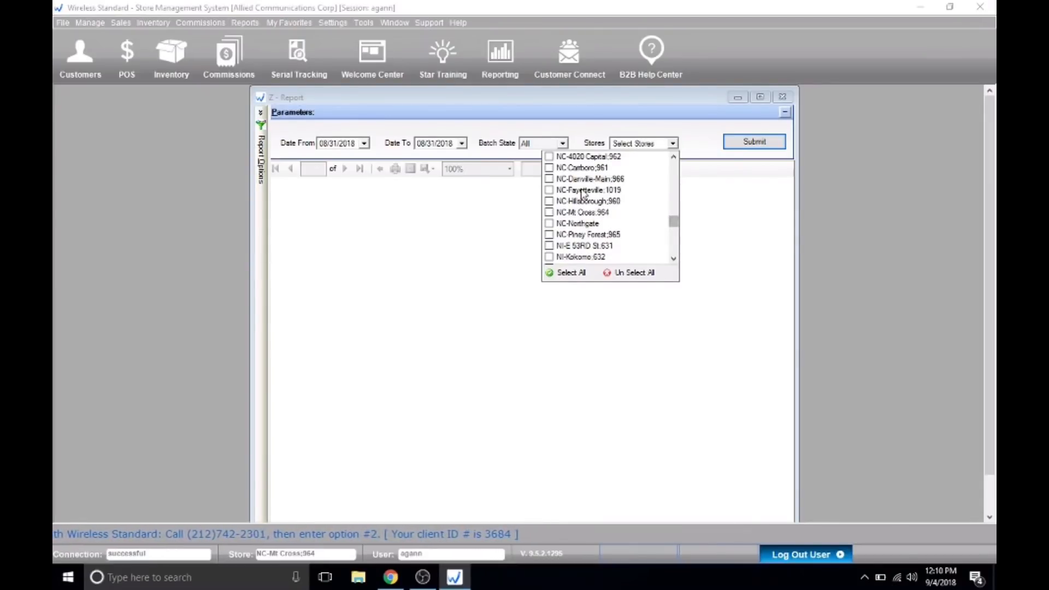
click(551, 213)
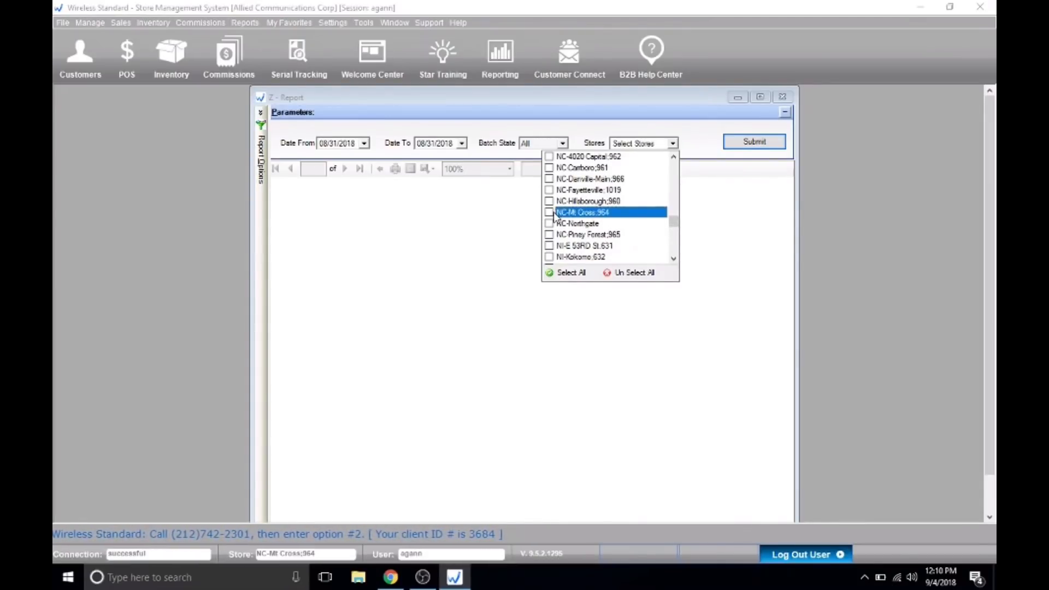
click(671, 143)
click(738, 142)
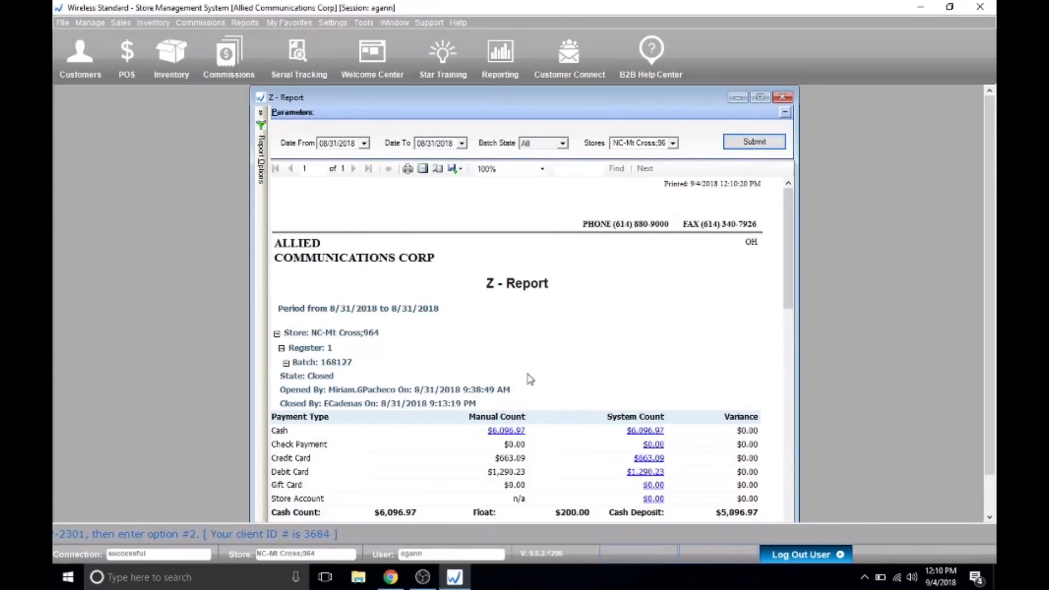
Look up the Total Deposit in the Z-Report and enter 5896.97 in the tracker's Mt. Cross WS cell for 9/1/2018.
scroll(527, 377, down, 5)
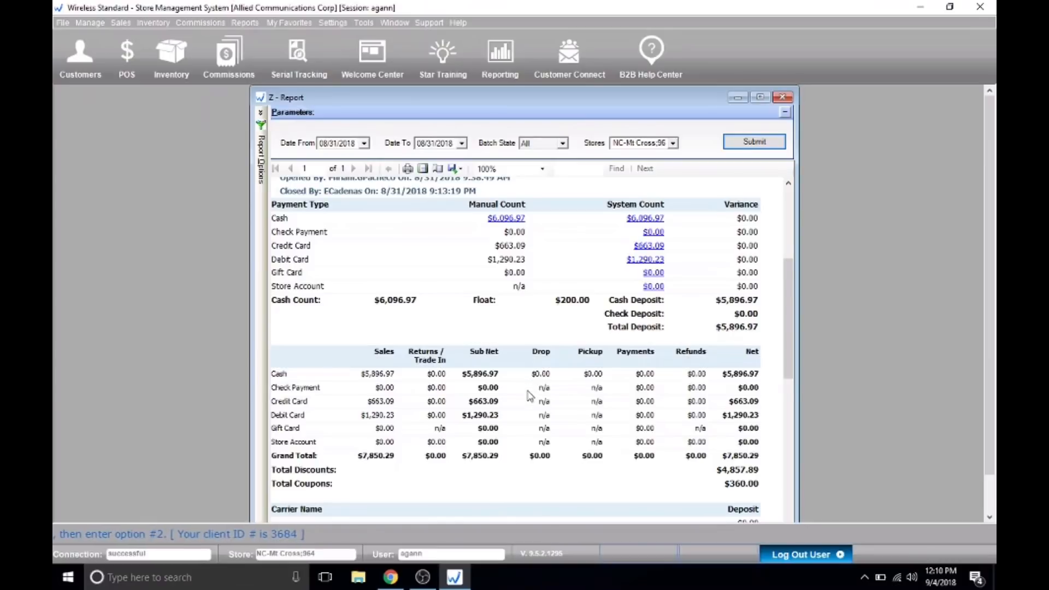
scroll(529, 383, down, 2)
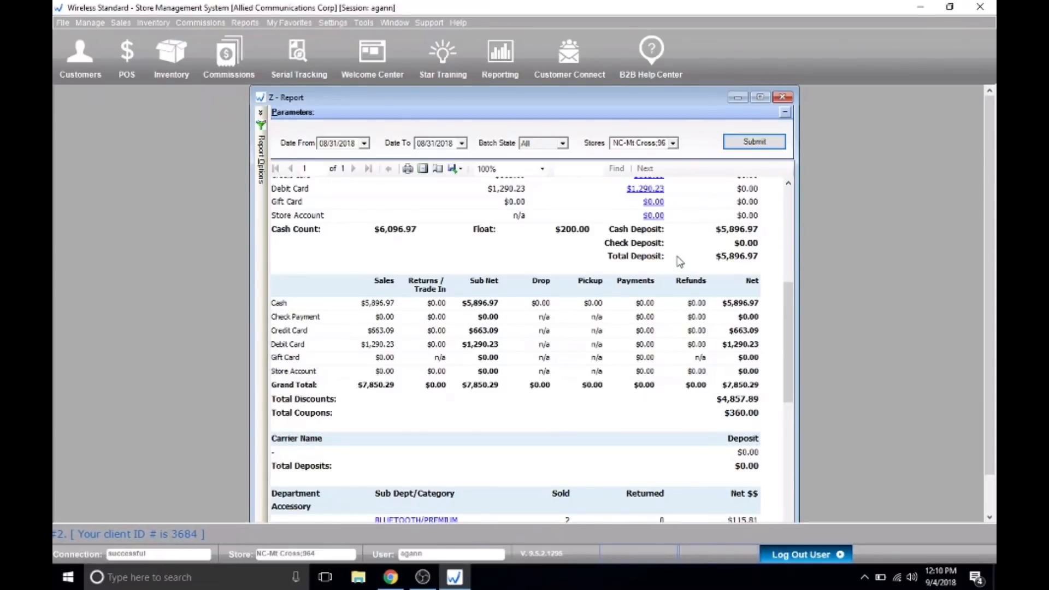
scroll(680, 263, up, 4)
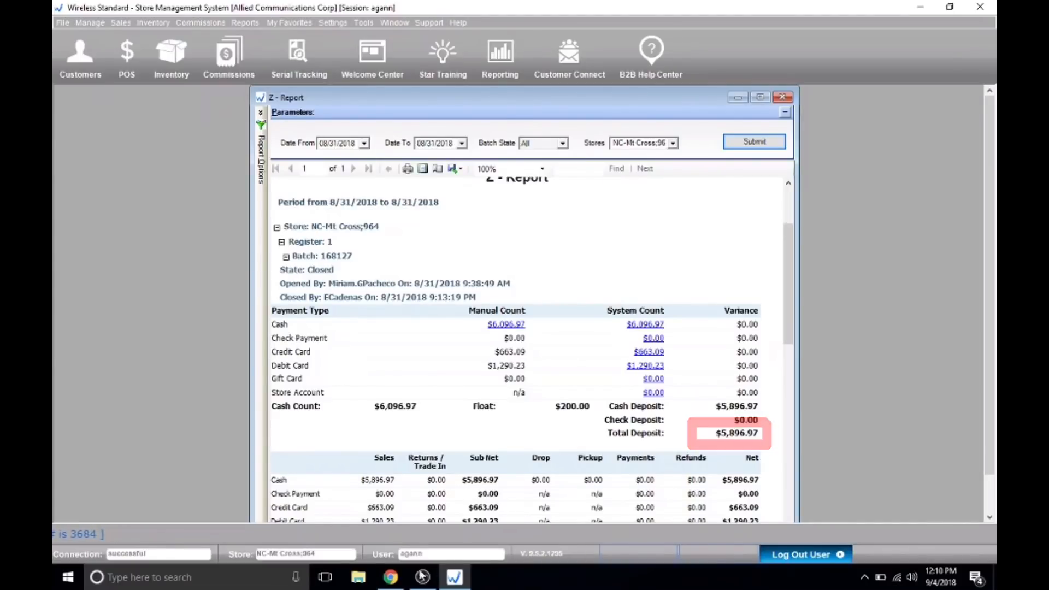
click(398, 581)
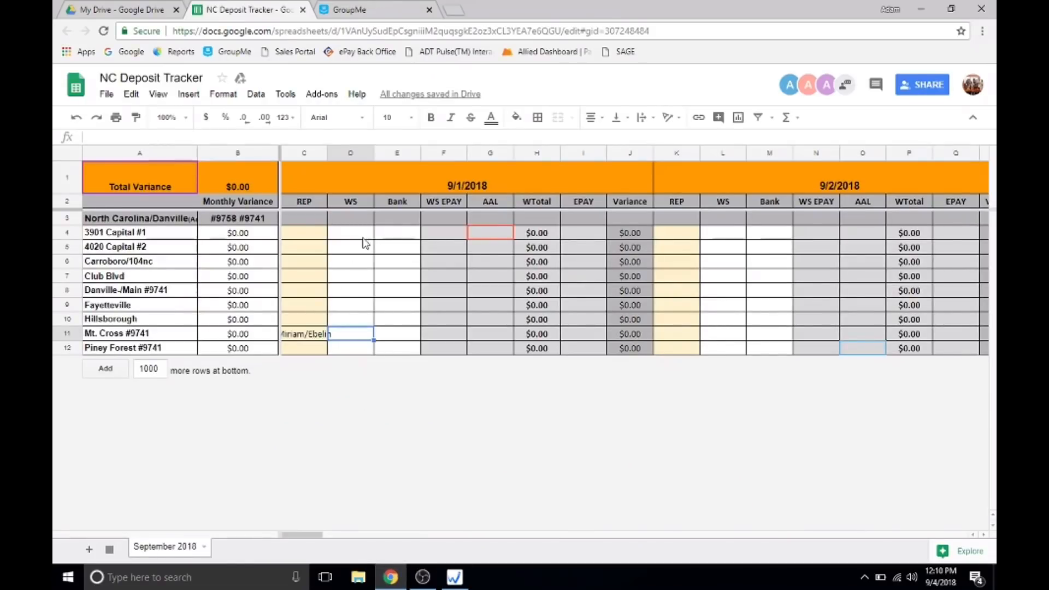
click(353, 237)
click(352, 334)
text(58)
click(459, 581)
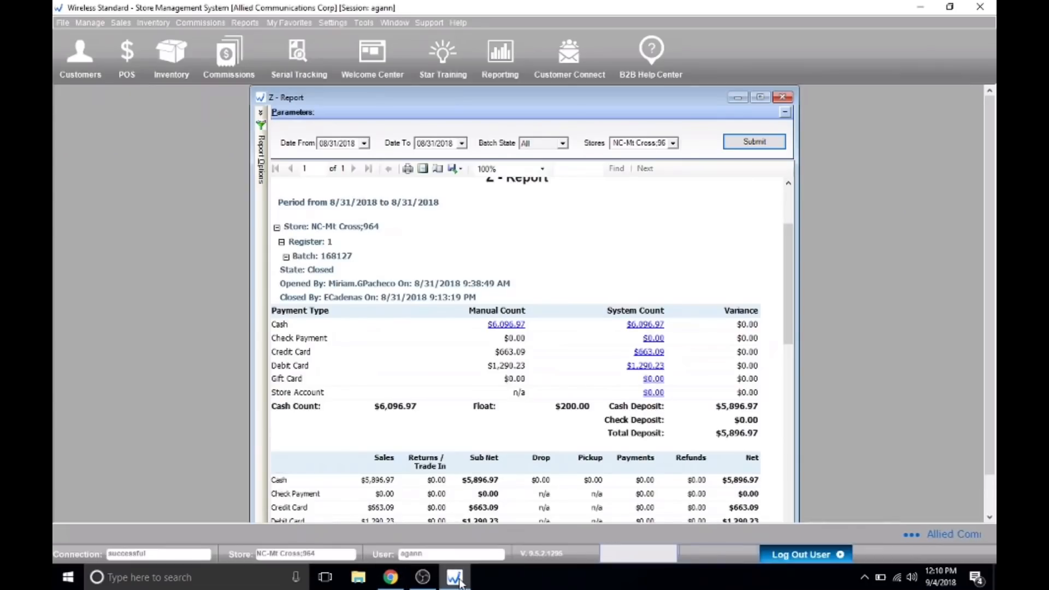
click(390, 577)
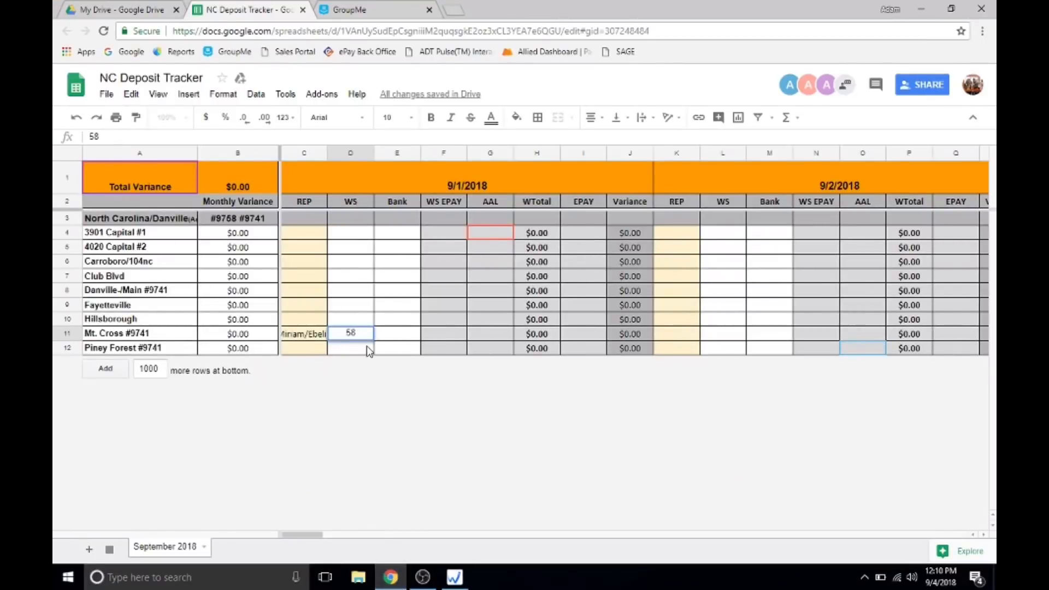
text(96.97)
key(Tab)
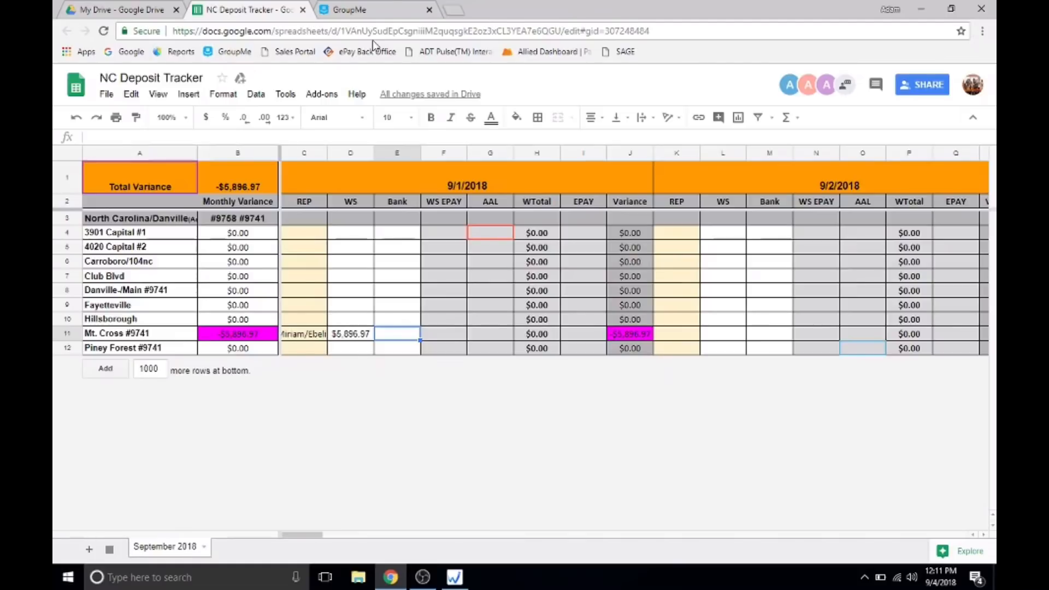
View the Mt. Cross receipt photo in GroupMe's NC/DANVILLE Deposit chat, and enter 5896.97 in the tracker's Mt. Cross Bank cell for 9/1/2018.
click(376, 10)
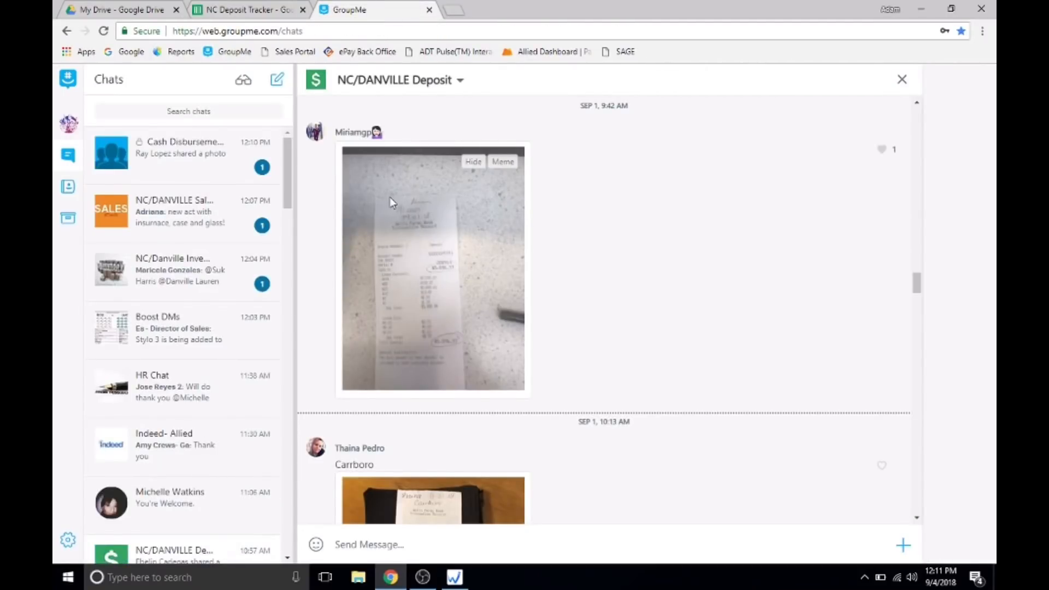
click(425, 309)
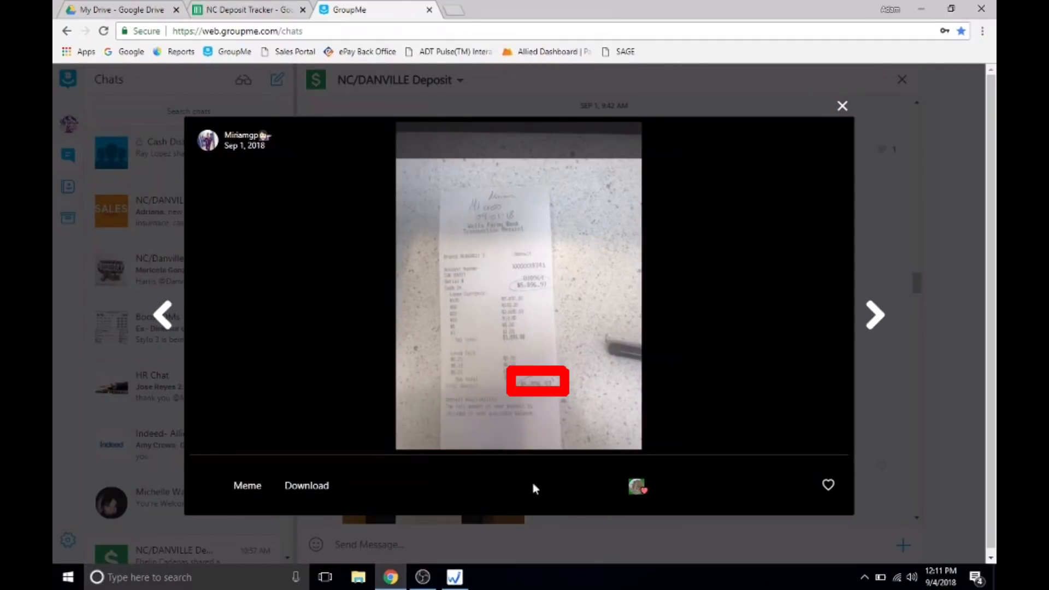
click(454, 577)
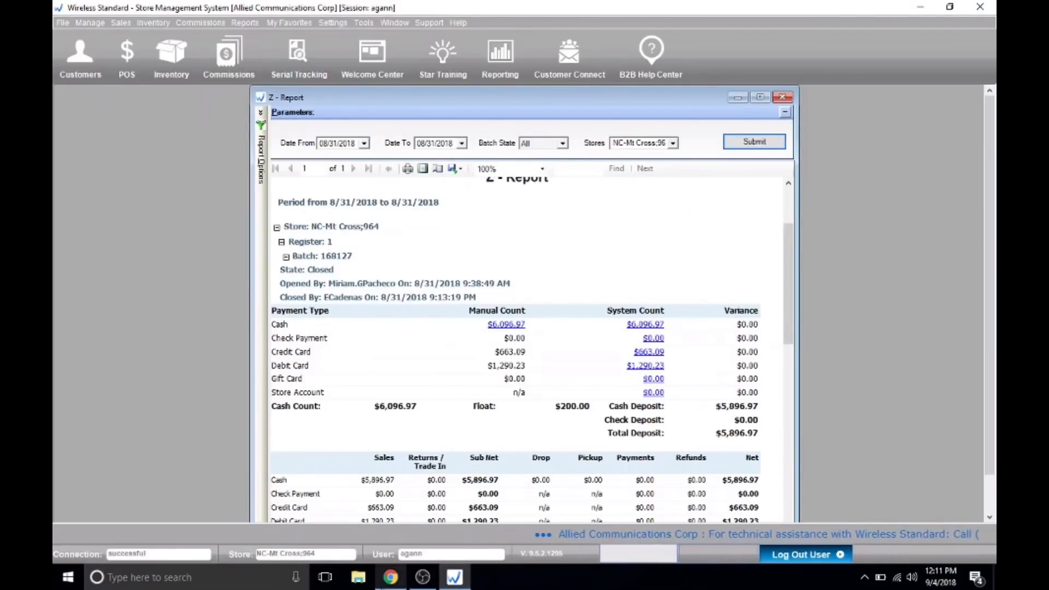
click(390, 577)
click(257, 10)
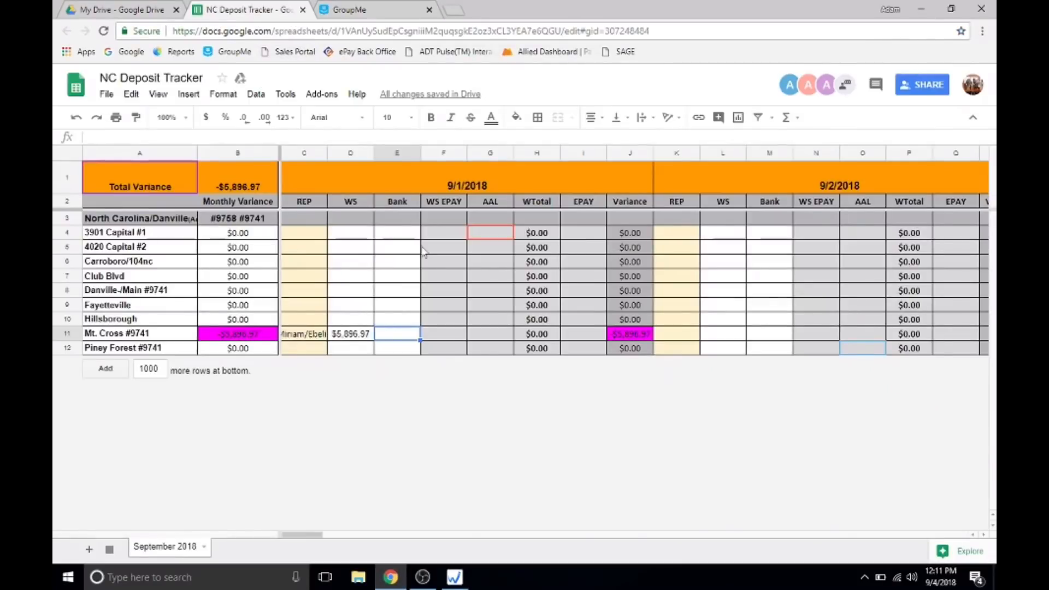
text(58)
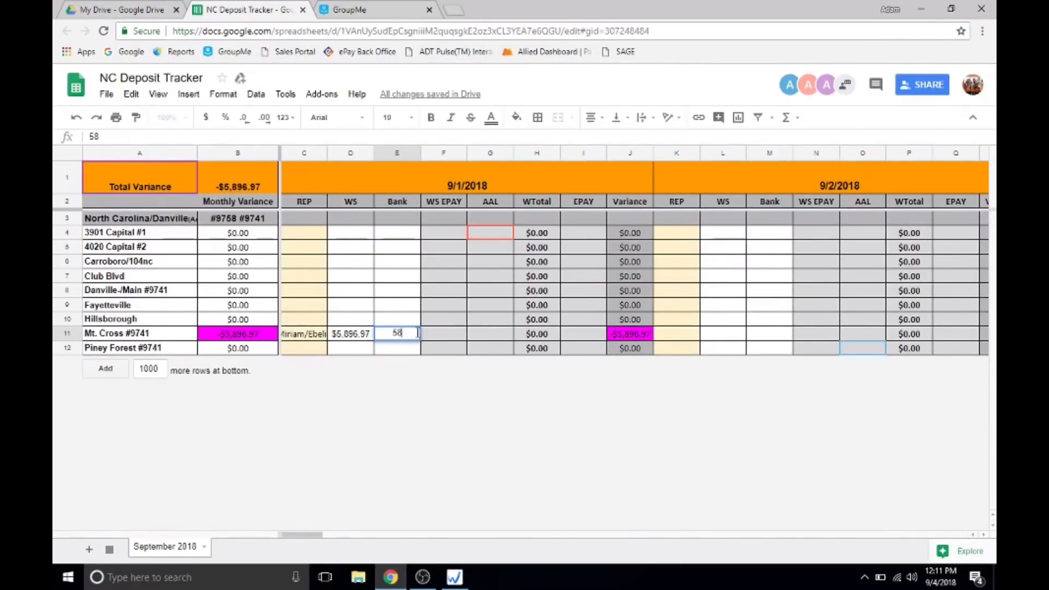
text(96.97)
key(Tab)
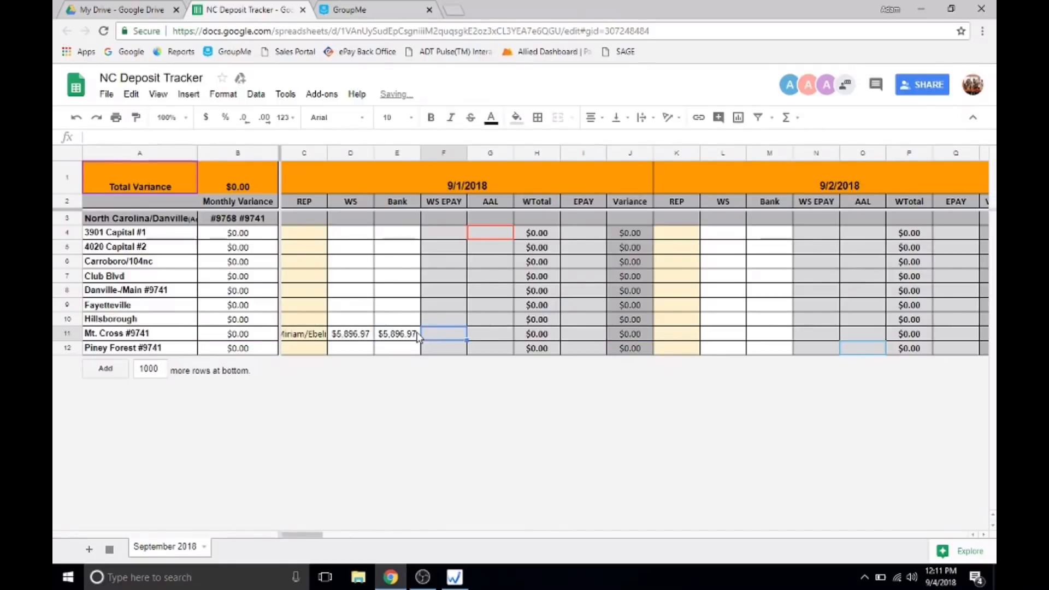
click(633, 332)
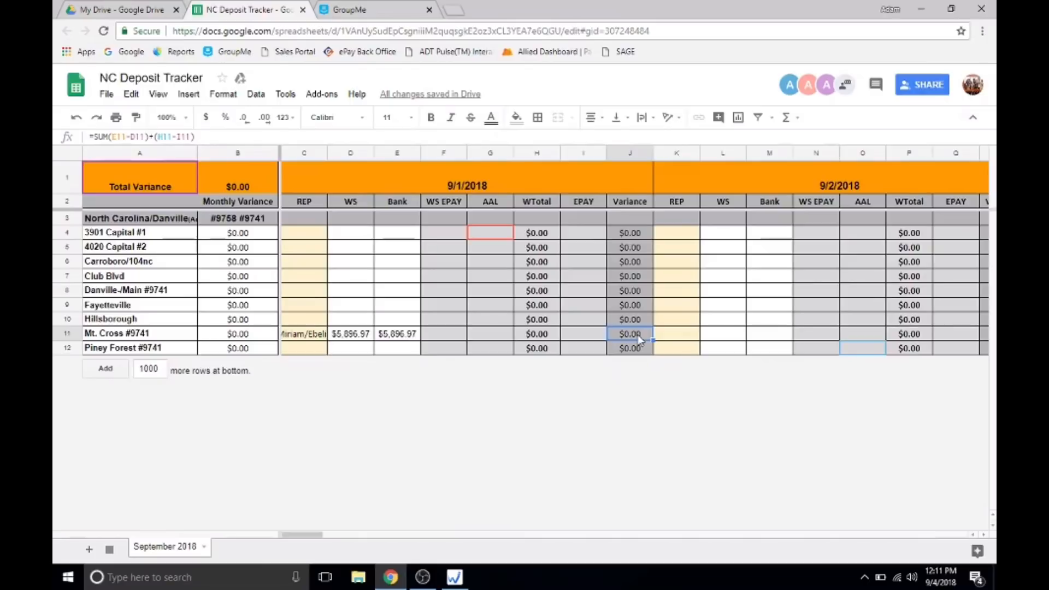
click(461, 340)
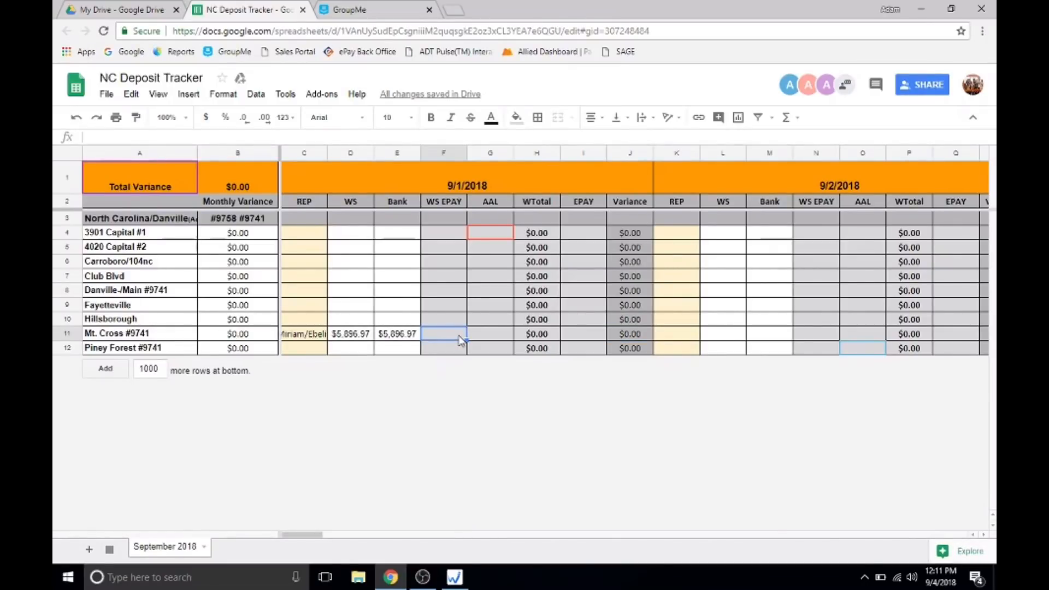
drag(447, 202, 446, 380)
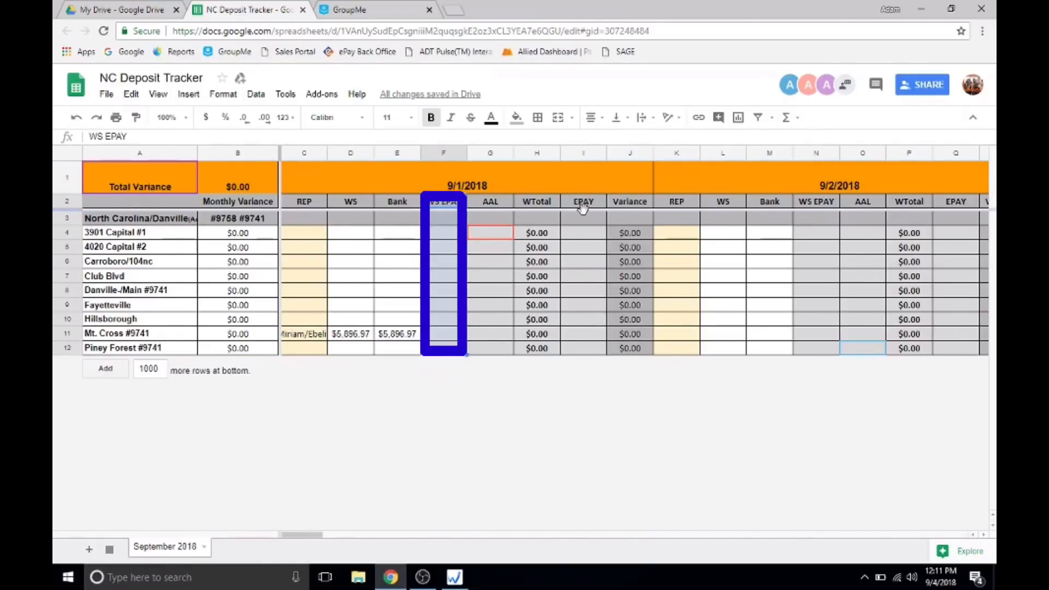
drag(587, 206, 587, 348)
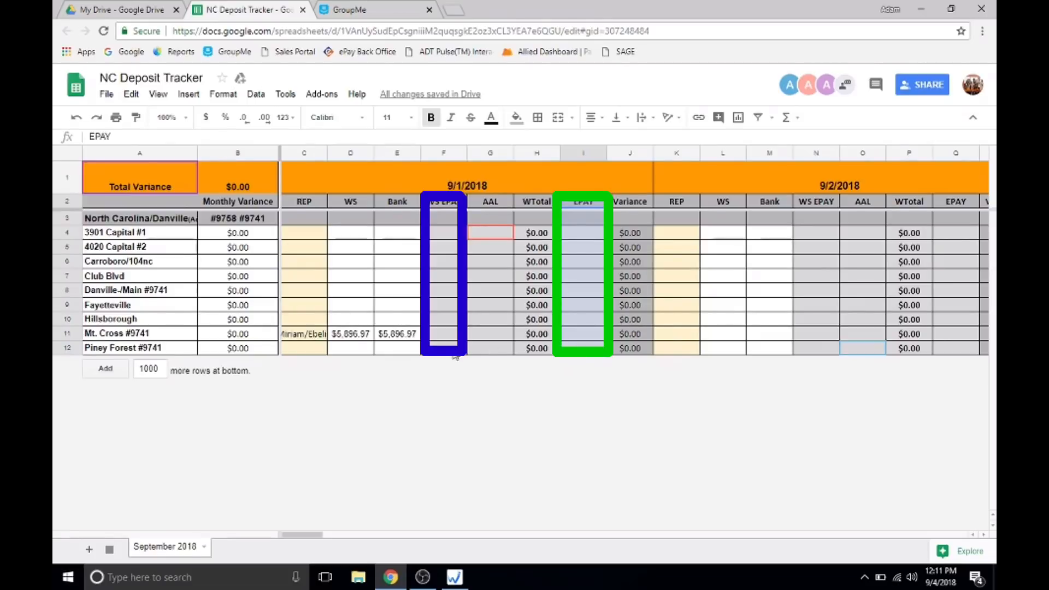
Look up the Payments Total in the Wireless Standard Z-Report and enter 5561.39 in the tracker's Mt. Cross WS EPAY cell for 9/1/2018.
click(453, 334)
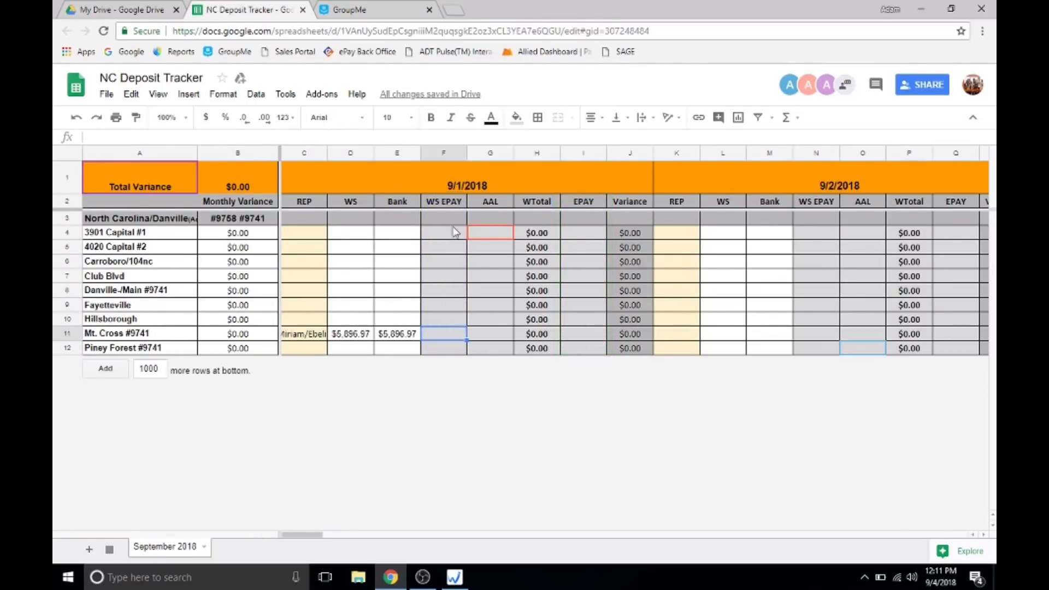
click(455, 576)
scroll(487, 352, down, 12)
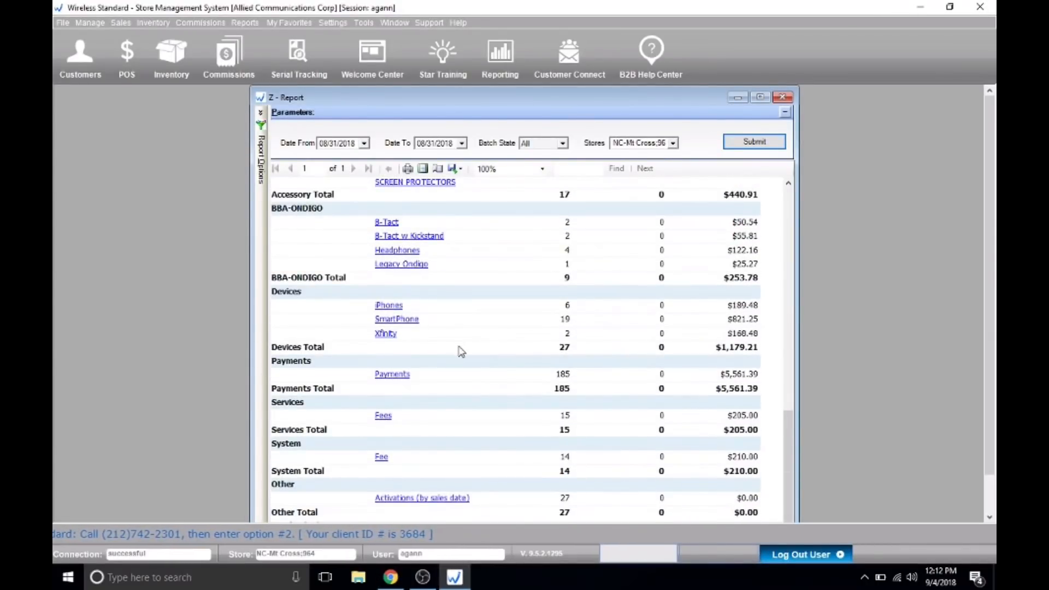
scroll(487, 351, down, 1)
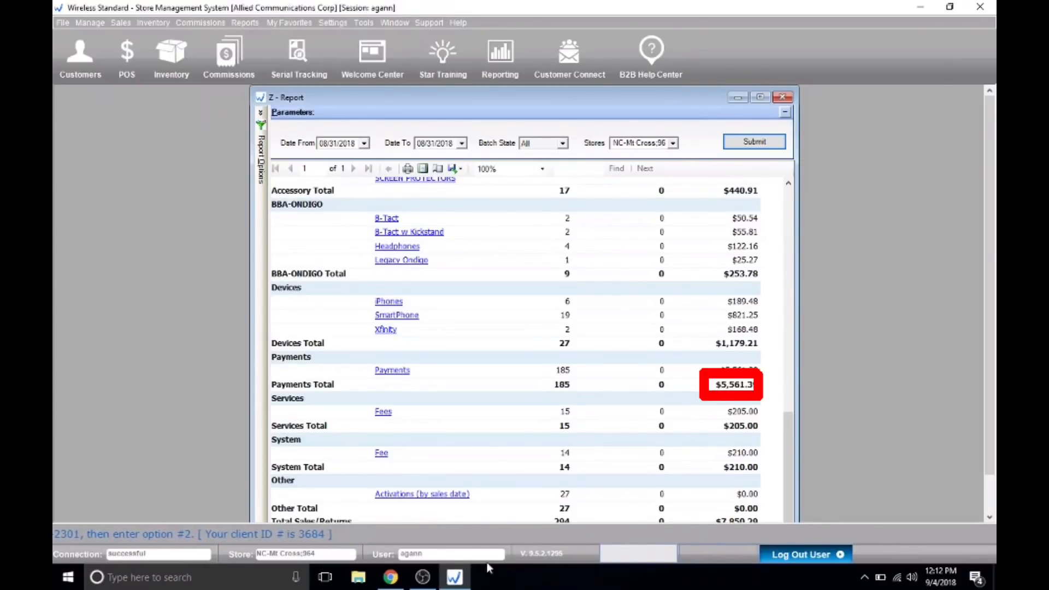
click(393, 582)
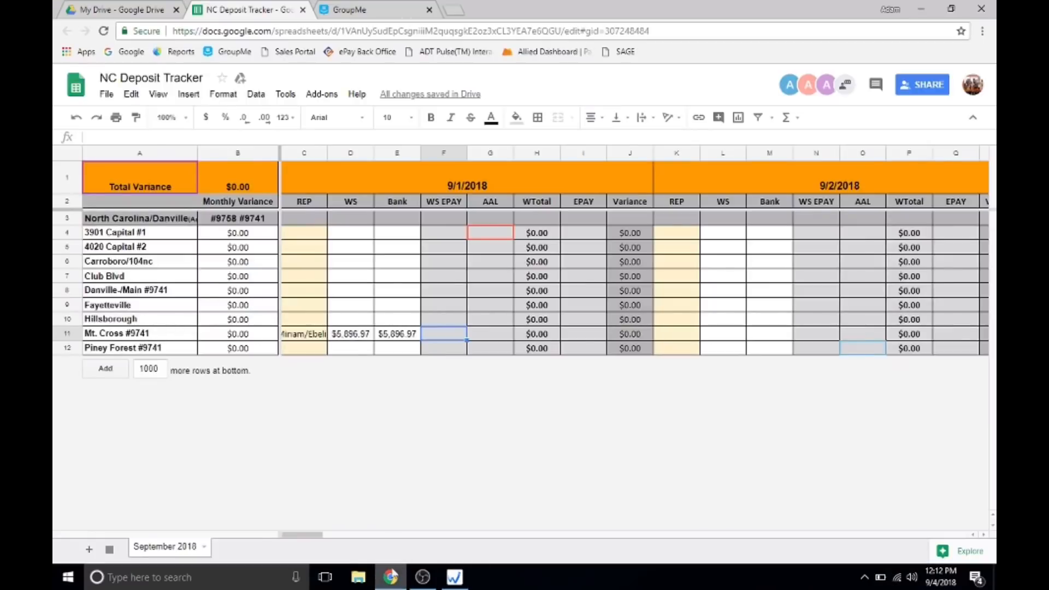
text(5561)
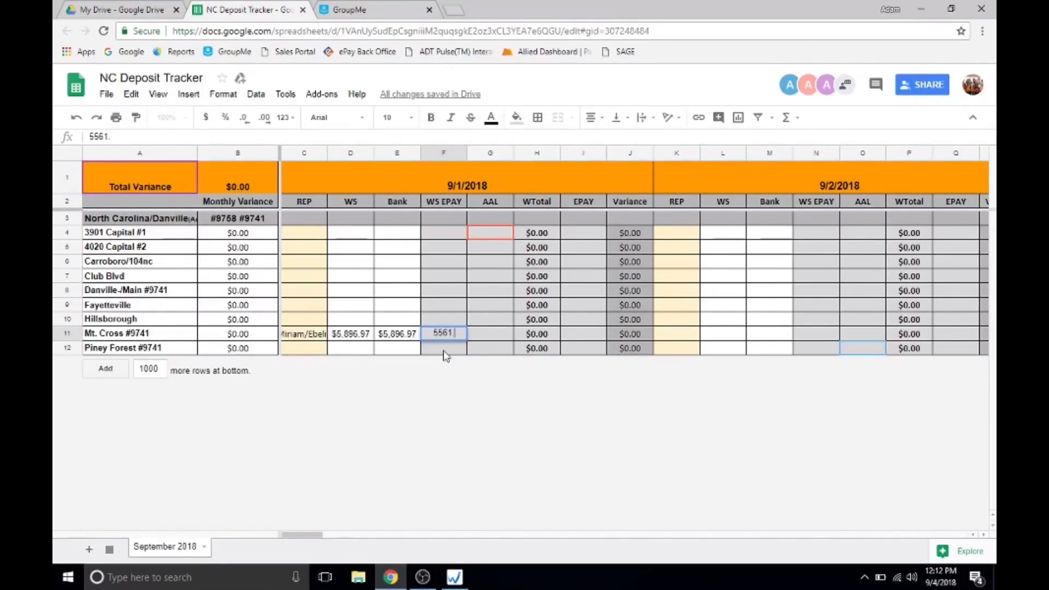
text(.39)
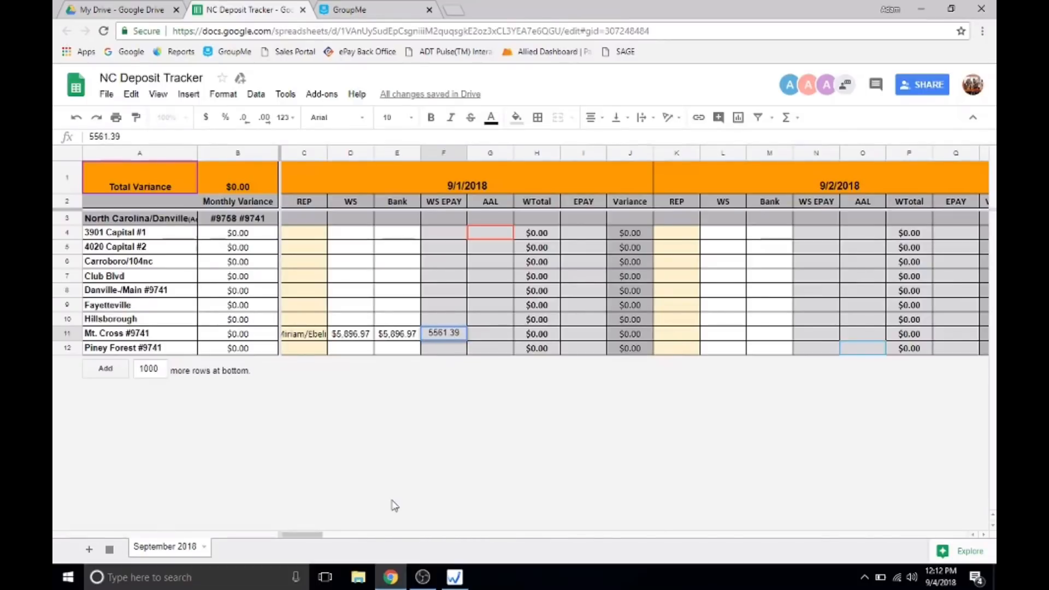
click(394, 579)
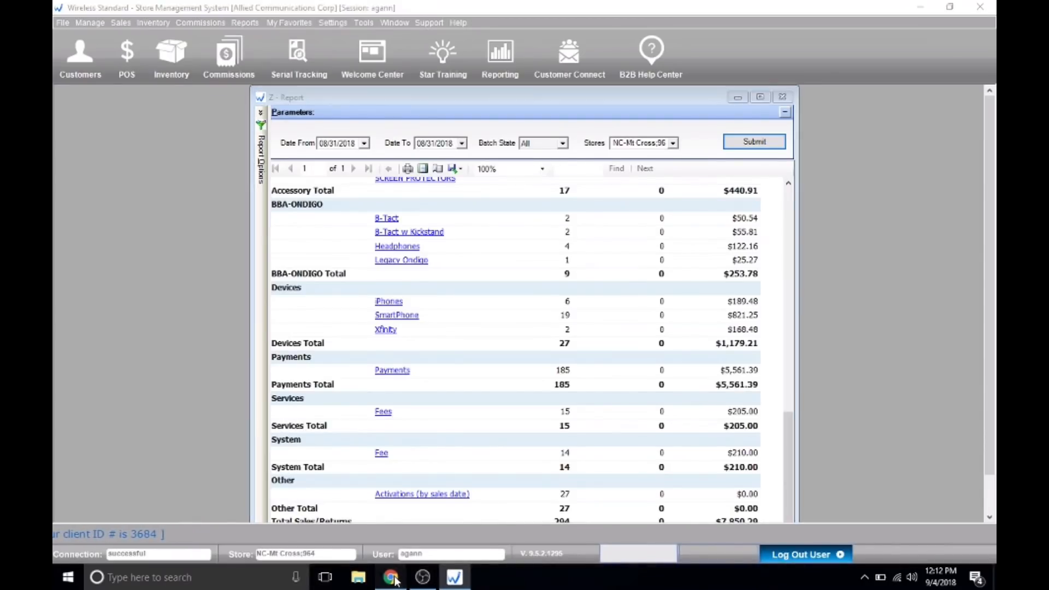
click(391, 578)
key(Return)
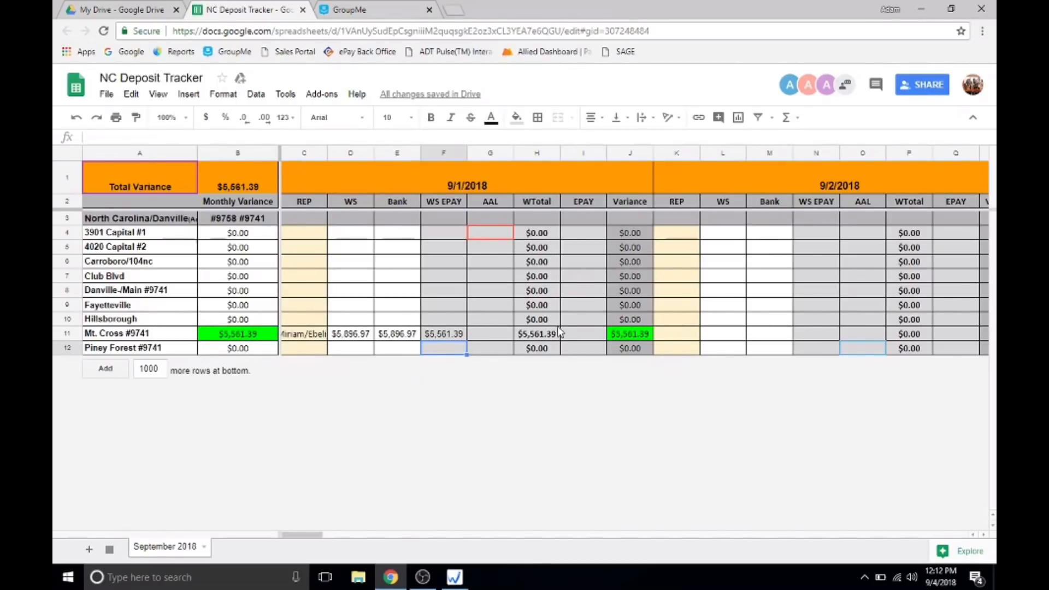
Enter the epay transactions total, 5,921.39, in the Mt. Cross EPAY cell for 9/1/2018.
click(577, 339)
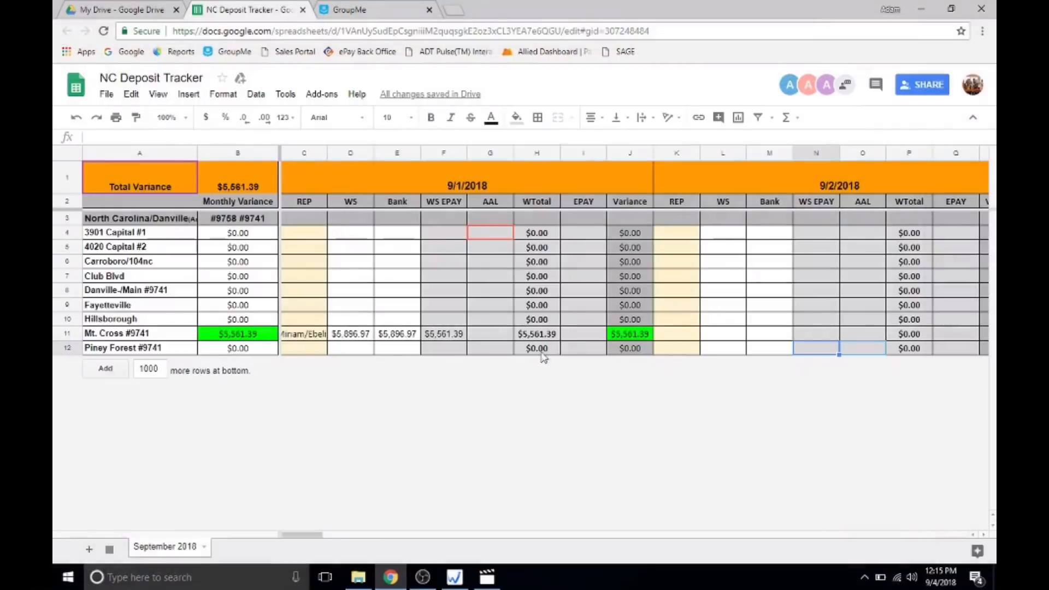
click(582, 335)
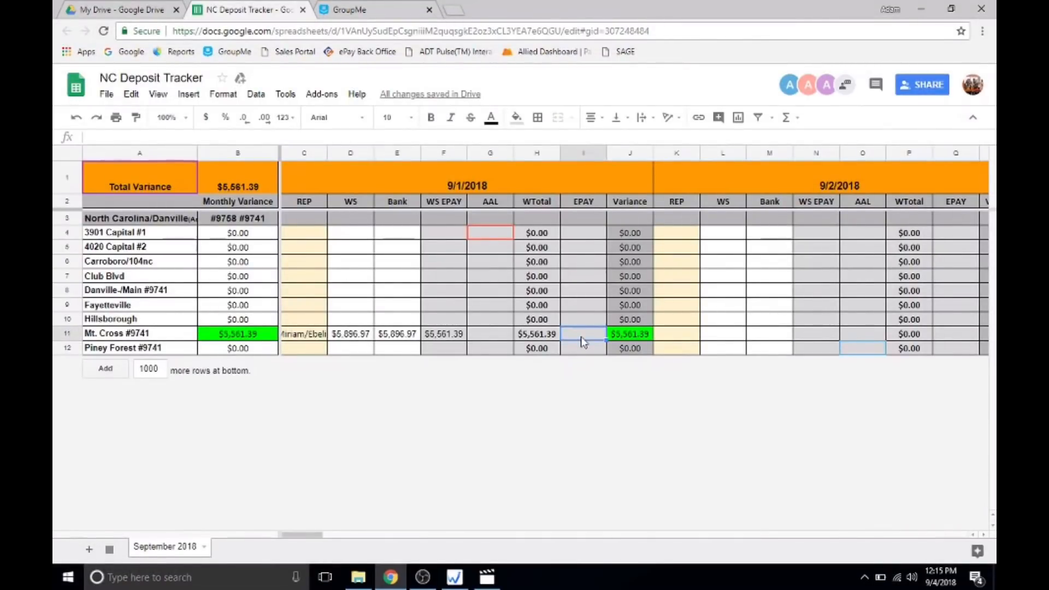
text(5,9)
text(21)
text(.39)
key(Return)
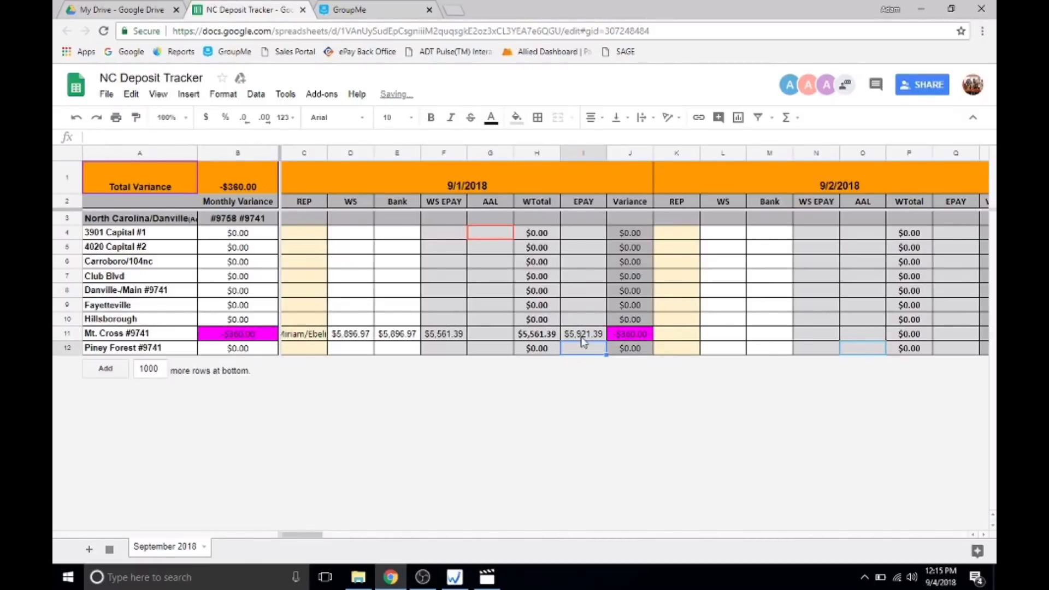
click(453, 337)
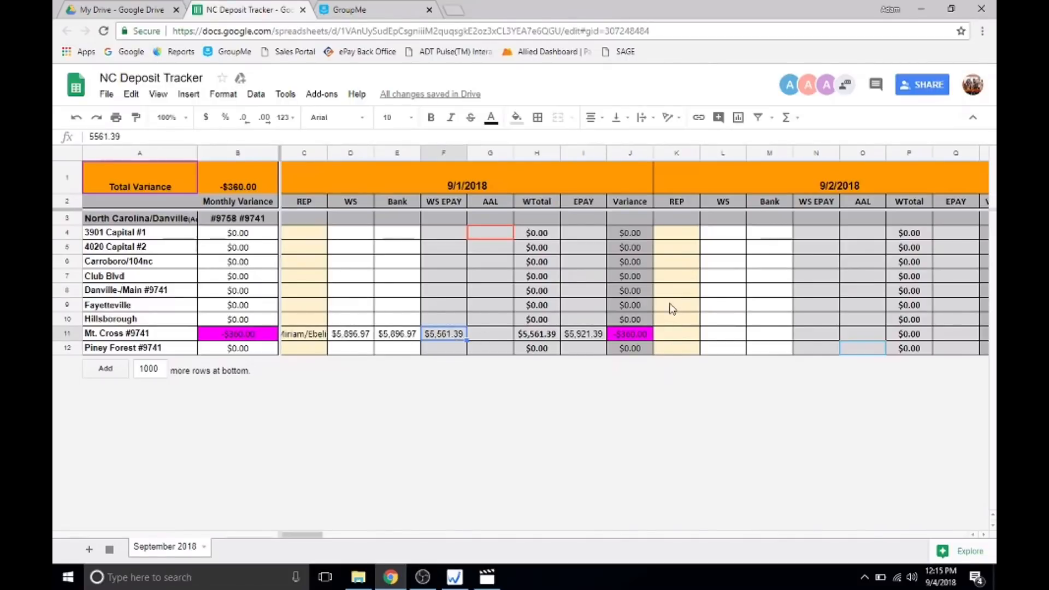
click(642, 339)
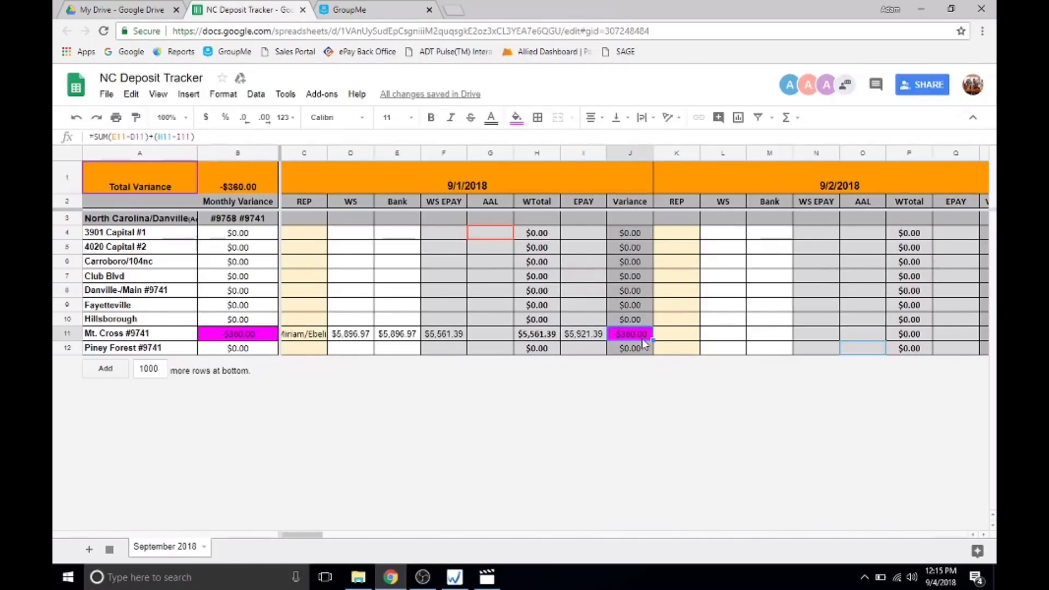
click(508, 336)
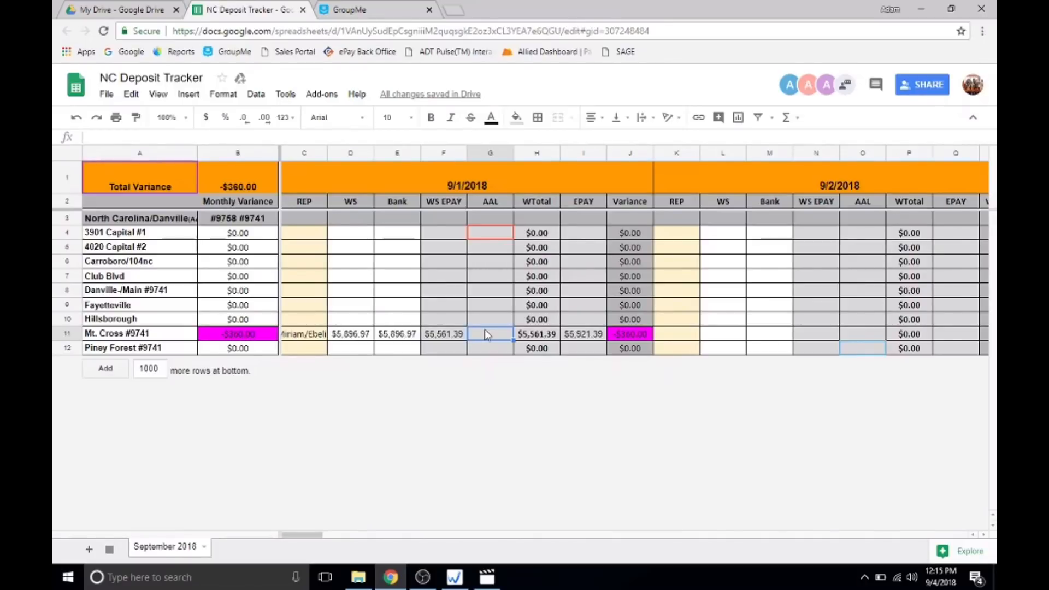
click(635, 334)
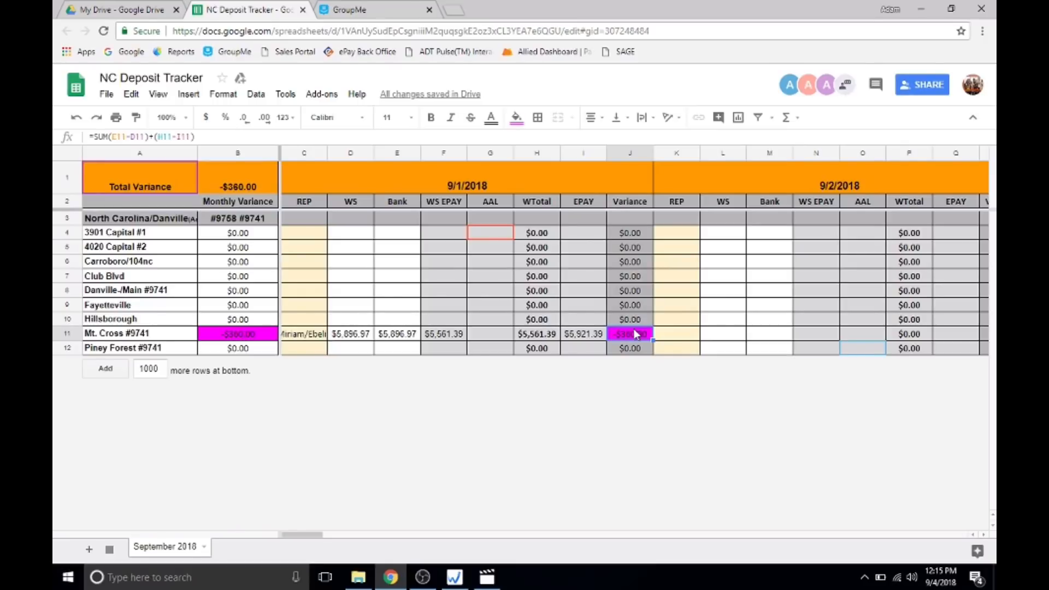
Switch to Wireless Standard, open the Z-Report's Payments transaction detail and look up the grand total of the Discount column.
click(493, 333)
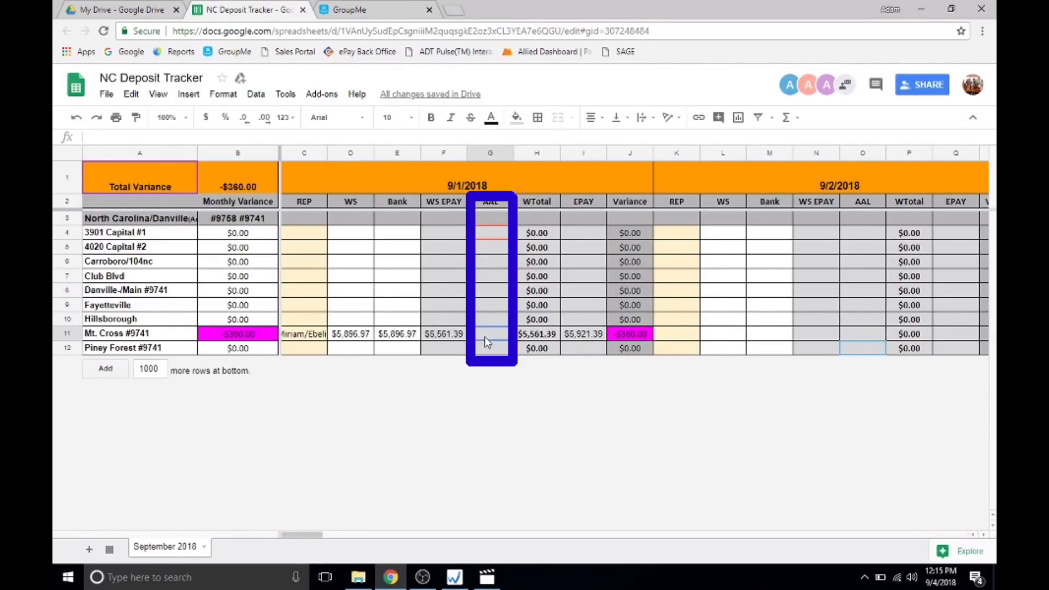
click(457, 576)
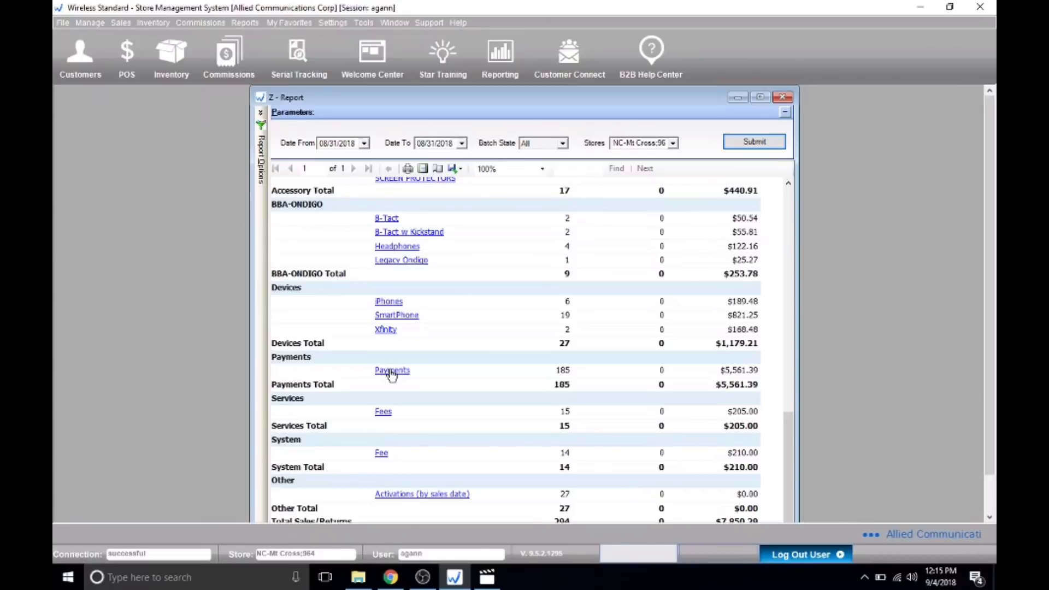
click(390, 371)
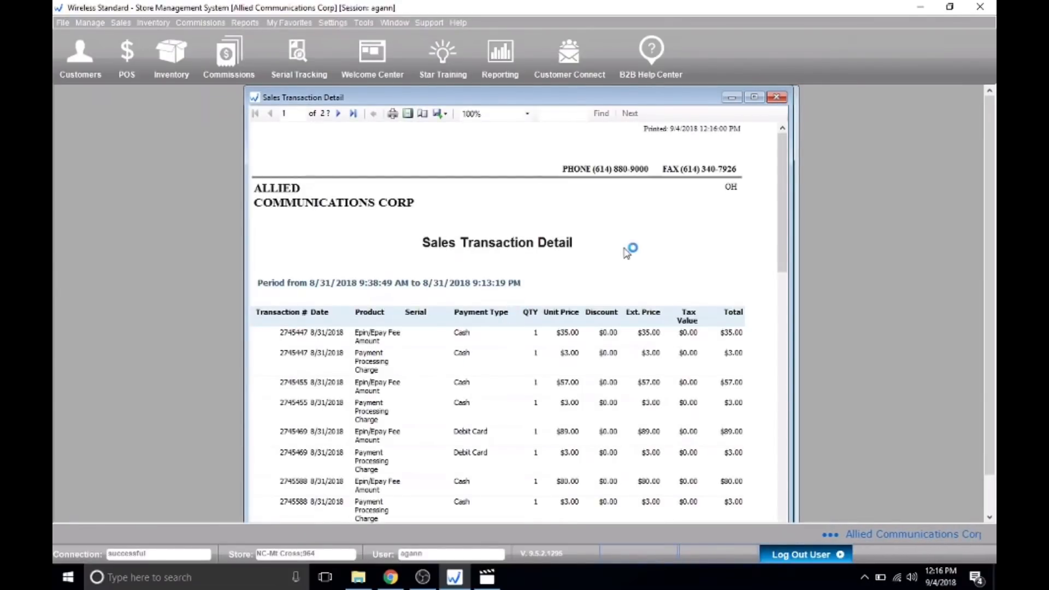
scroll(628, 254, down, 15)
scroll(632, 262, down, 20)
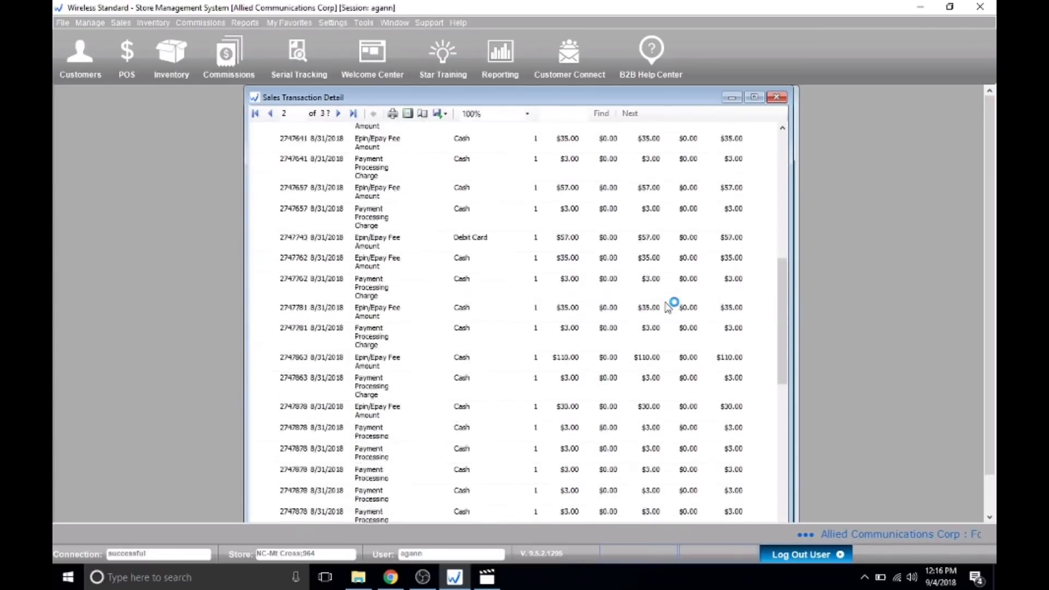
scroll(667, 306, down, 10)
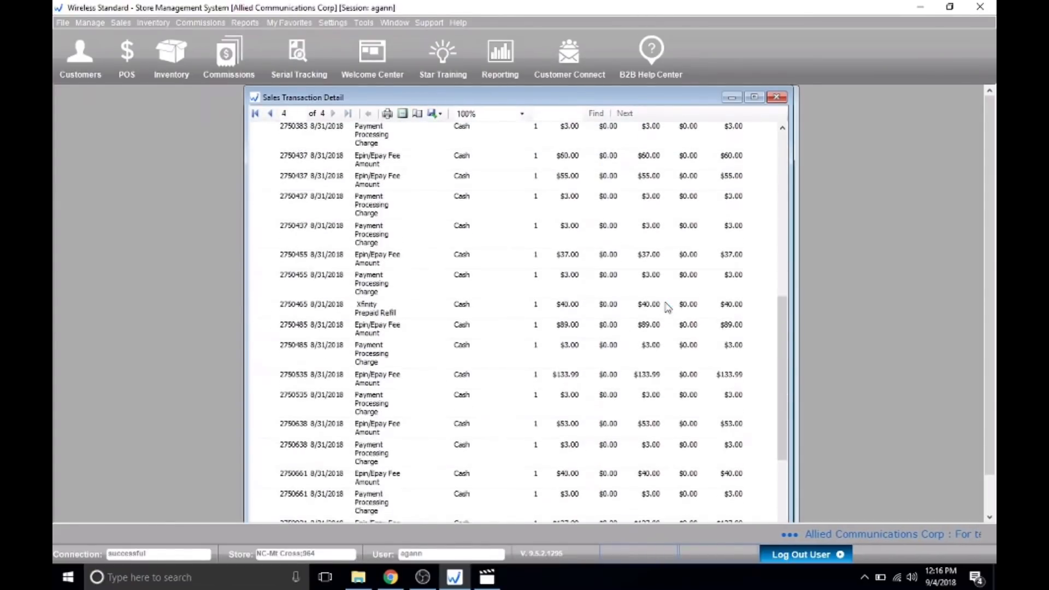
scroll(993, 232, down, 3)
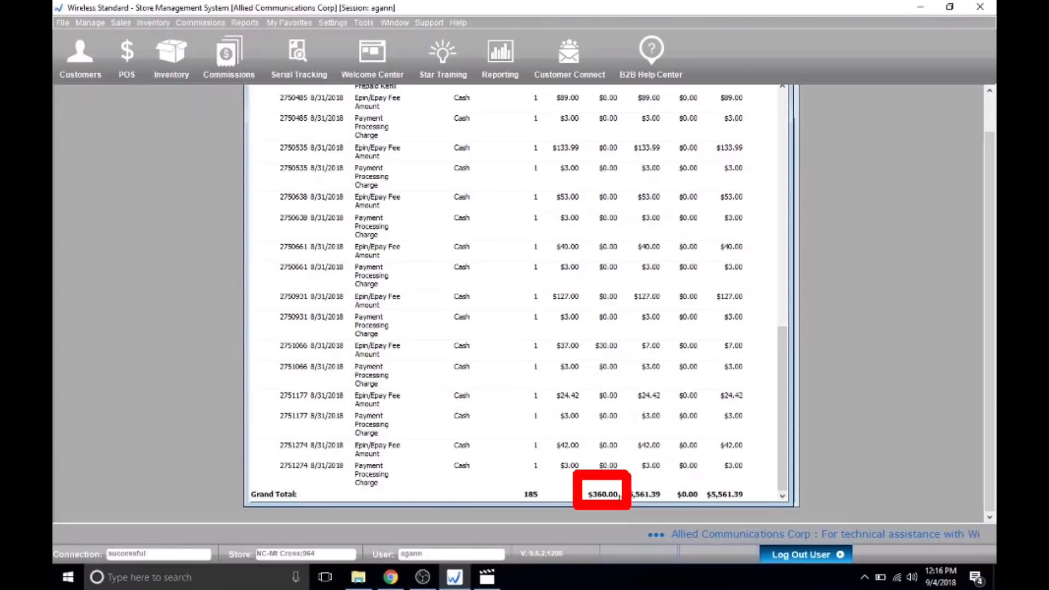
scroll(831, 346, up, 3)
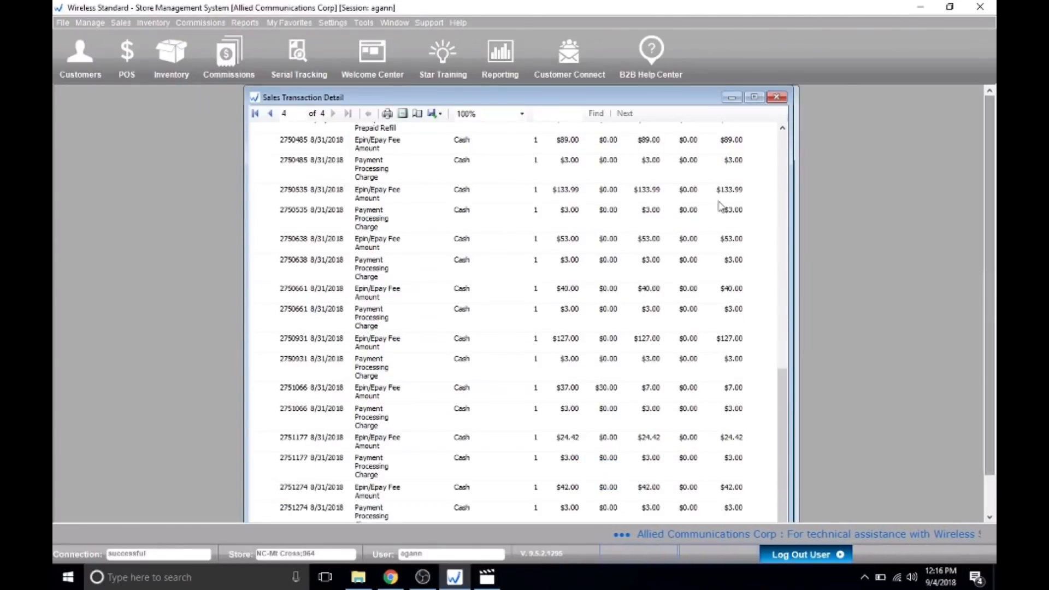
drag(991, 336, 992, 429)
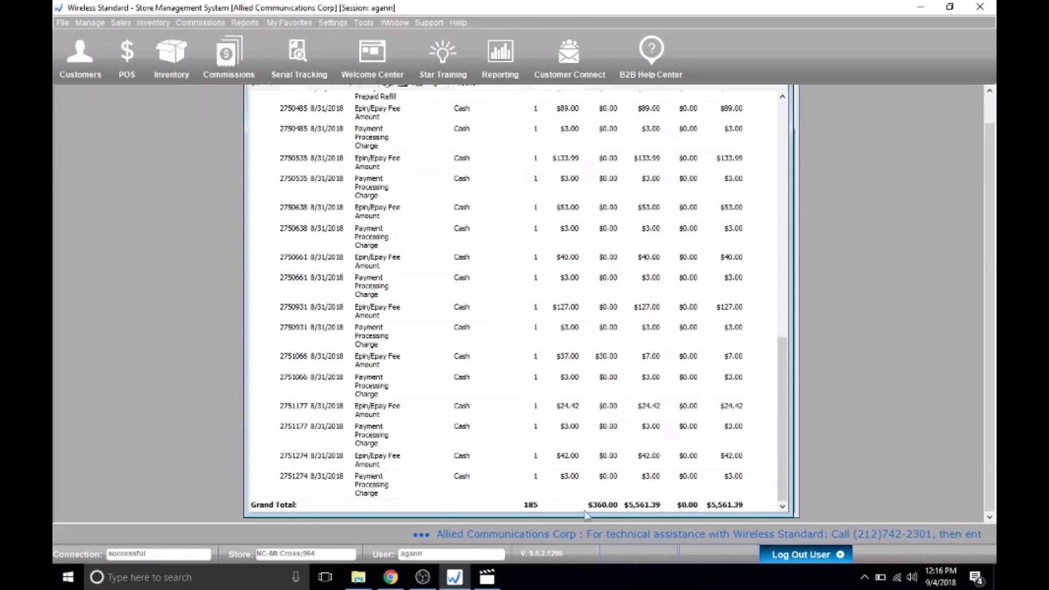
Return to the NC Deposit Tracker and enter 360 in the Mt. Cross AAL cell for 9/1/2018.
click(391, 577)
text(3)
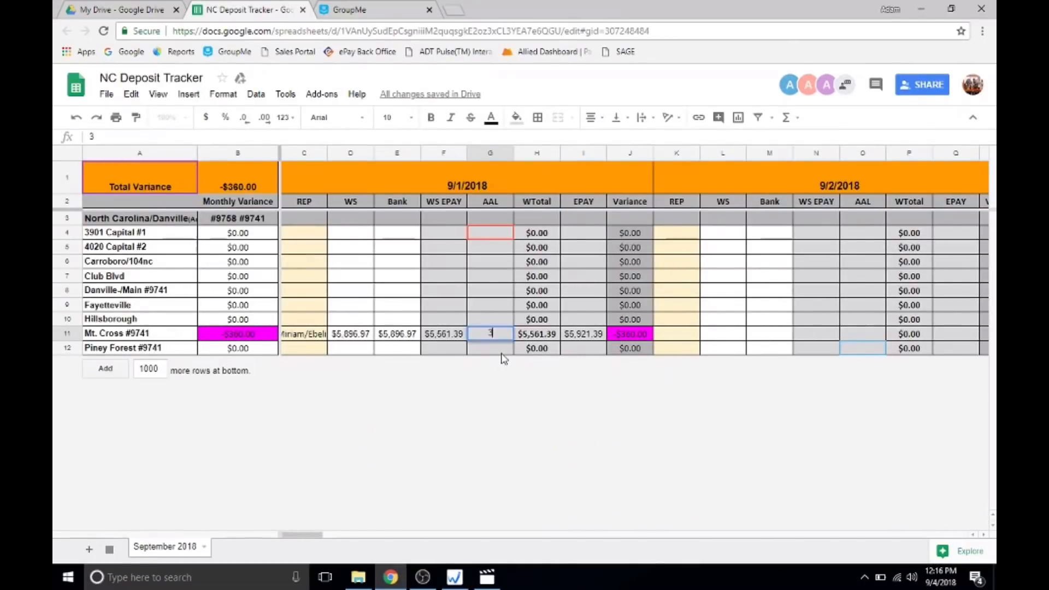
text(60)
key(Return)
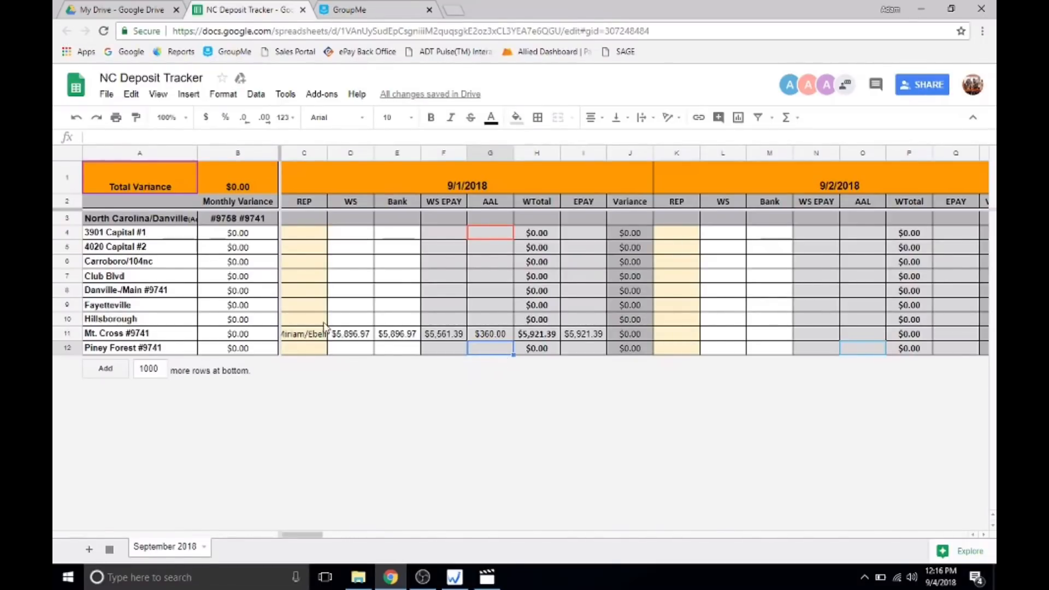
Review the Mt. Cross WS, Bank, WS EPAY, AAL, EPAY and Variance cells for 9/1/2018.
click(352, 336)
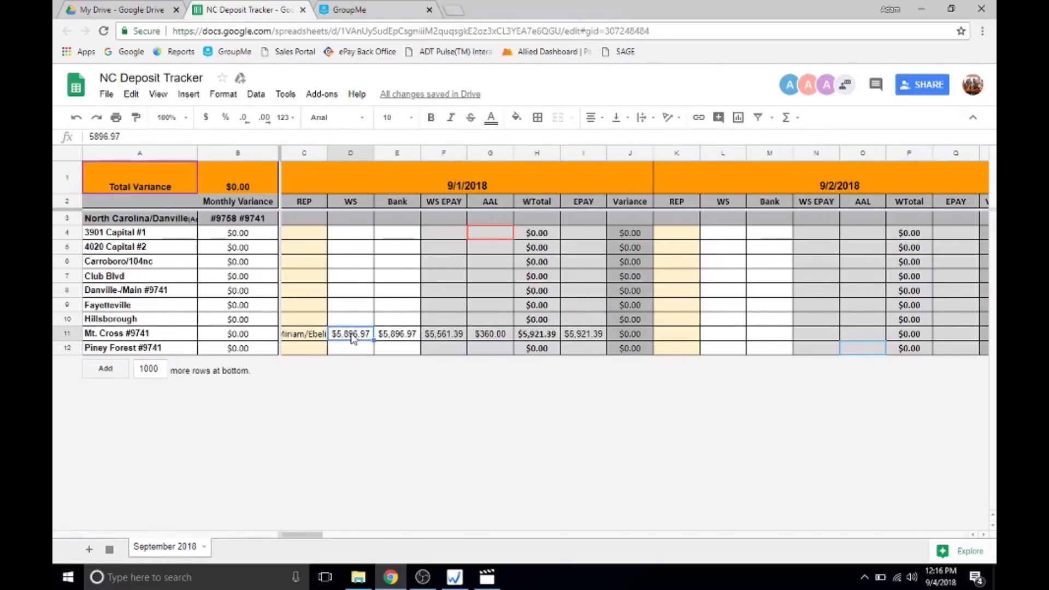
click(387, 337)
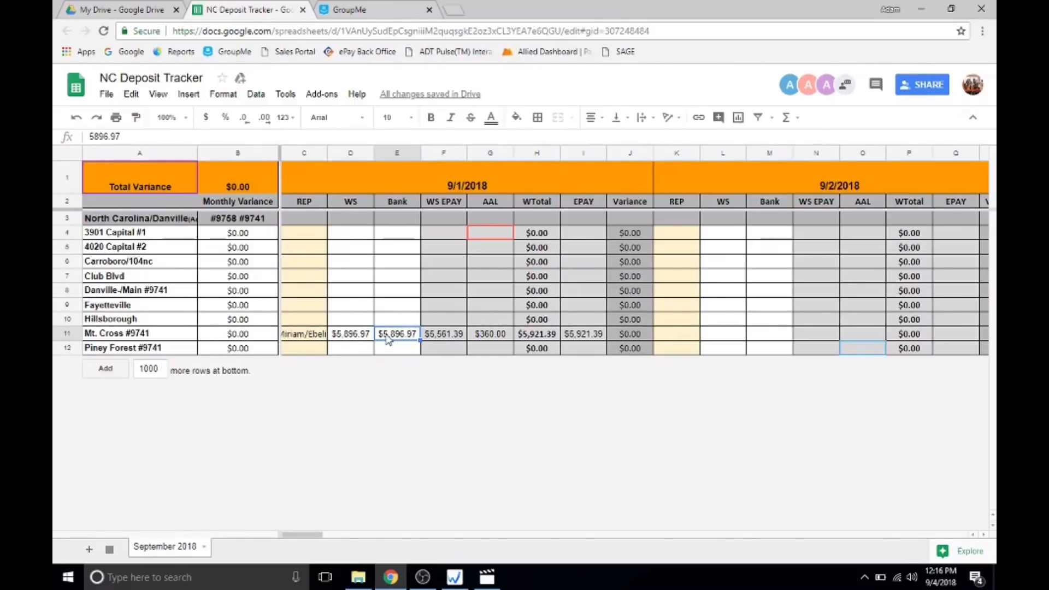
click(446, 341)
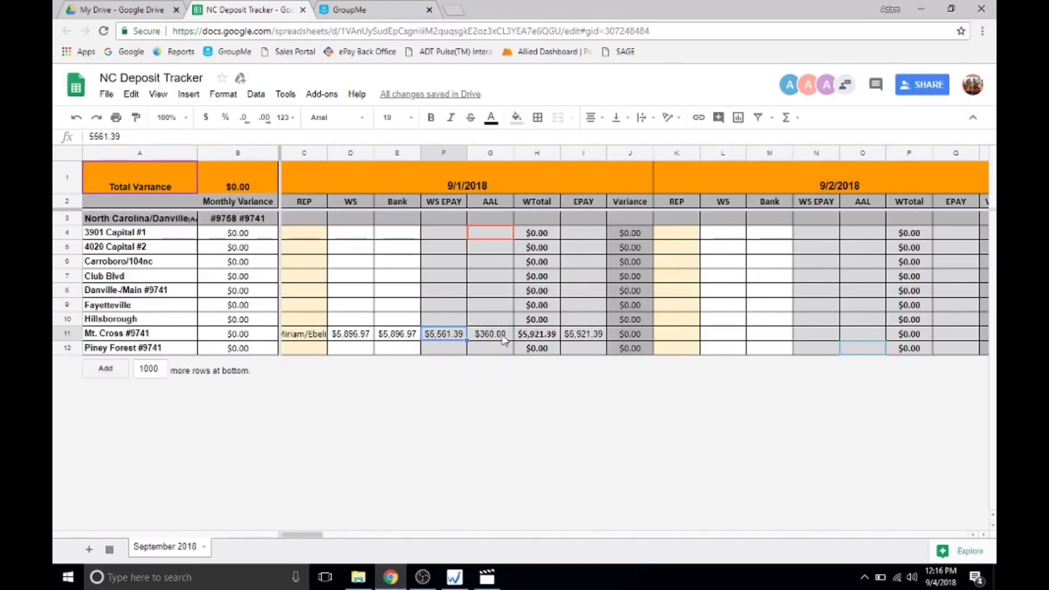
click(586, 335)
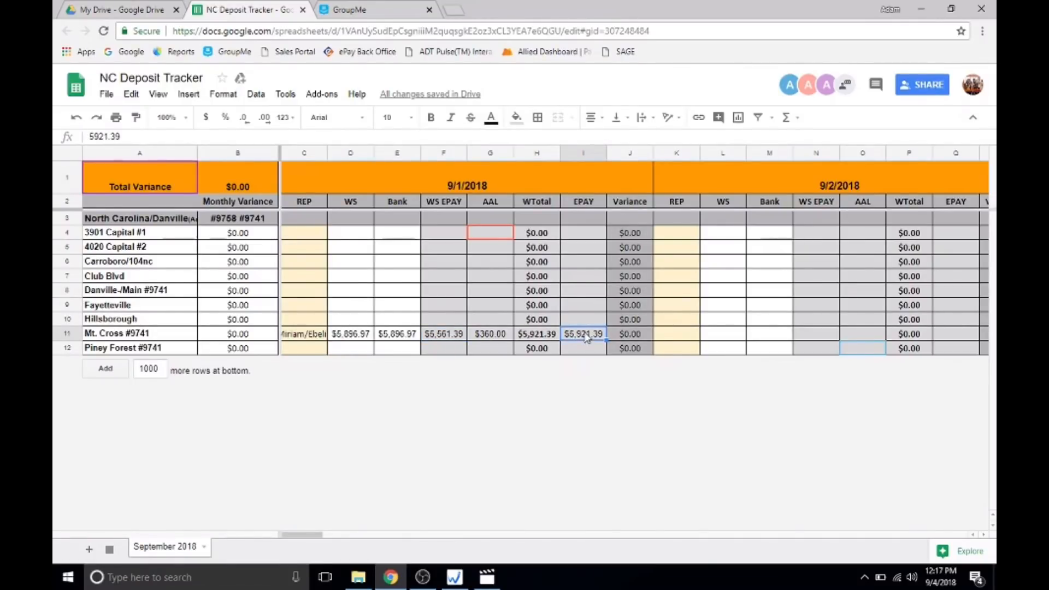
click(494, 341)
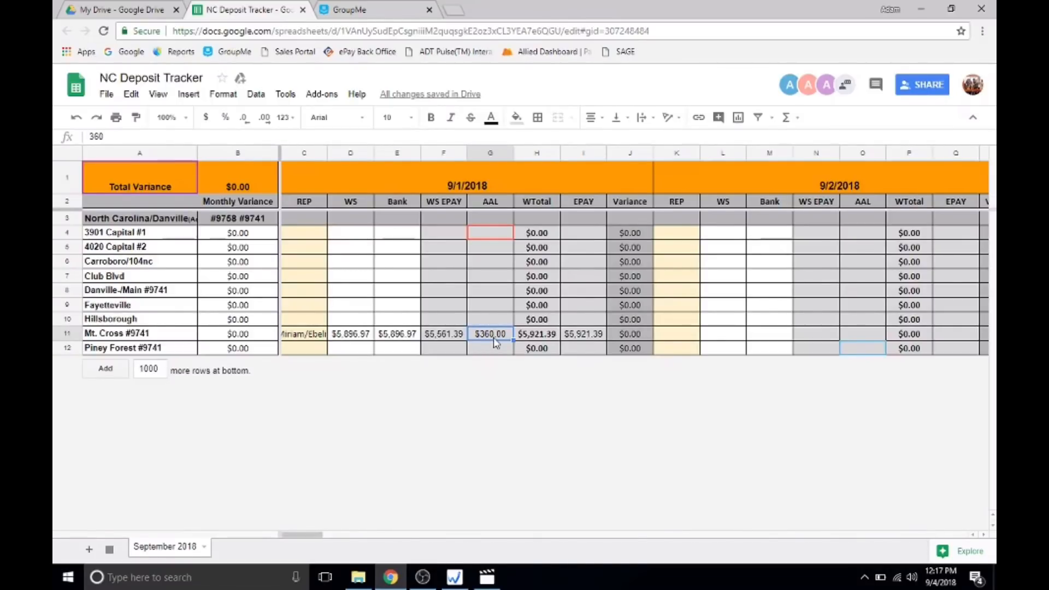
click(623, 337)
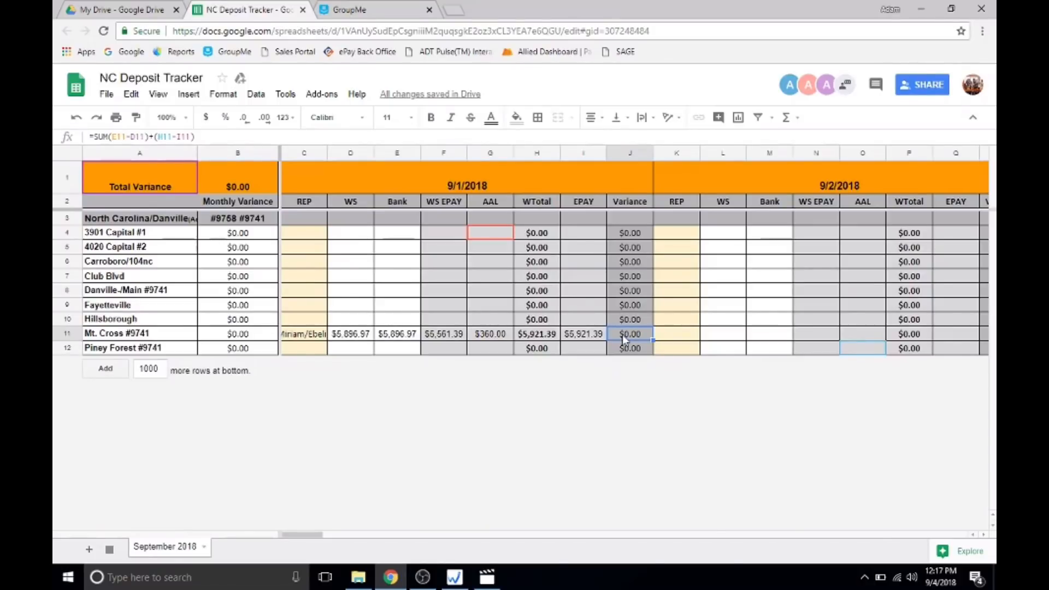
click(492, 336)
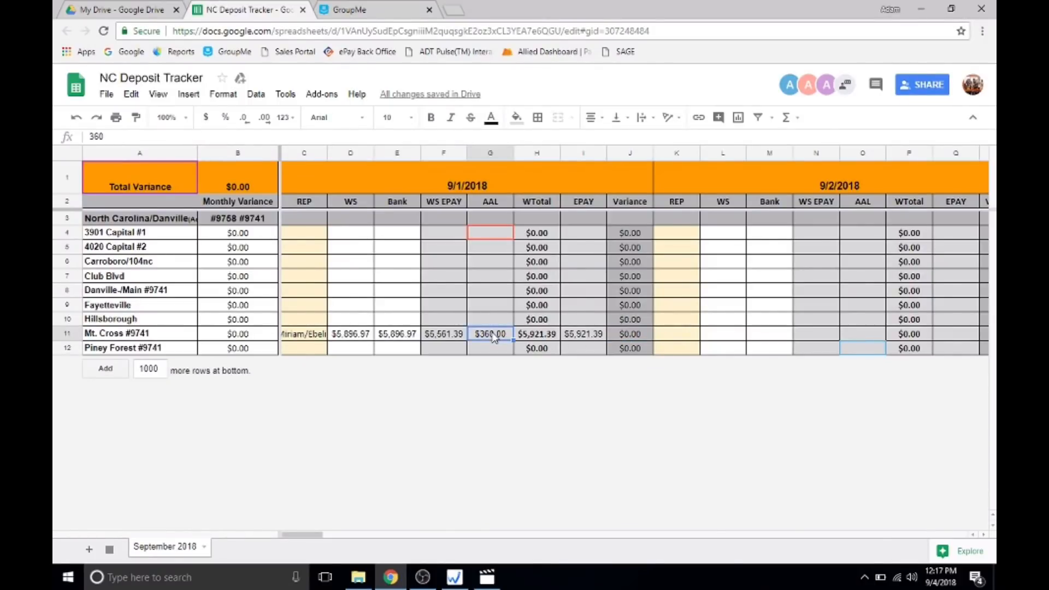
Change the Mt. Cross AAL amount for 9/1/2018 to 390 and check the Variance cell.
text(390)
key(Return)
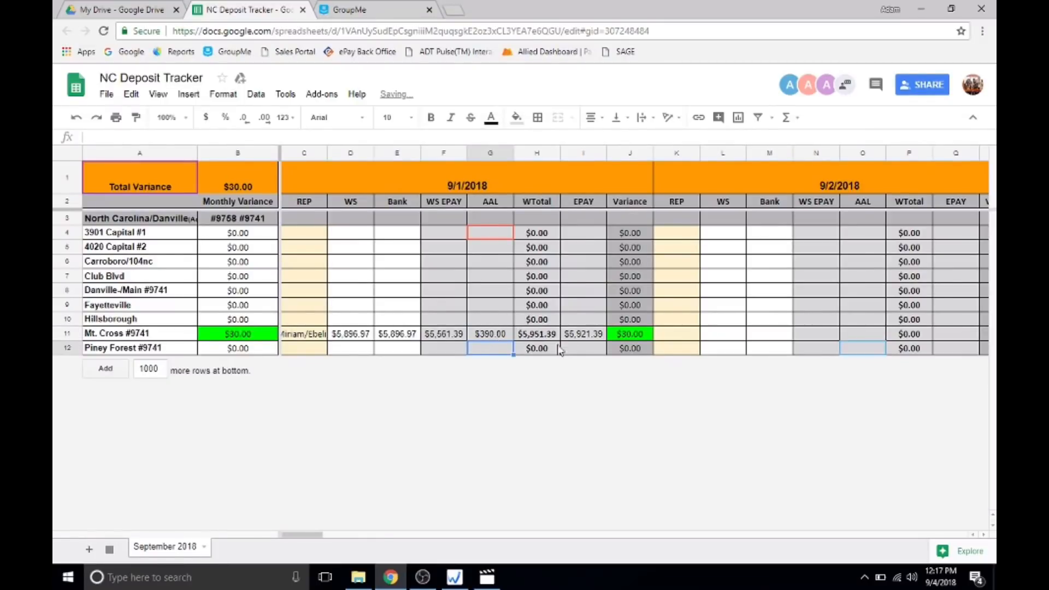
click(621, 336)
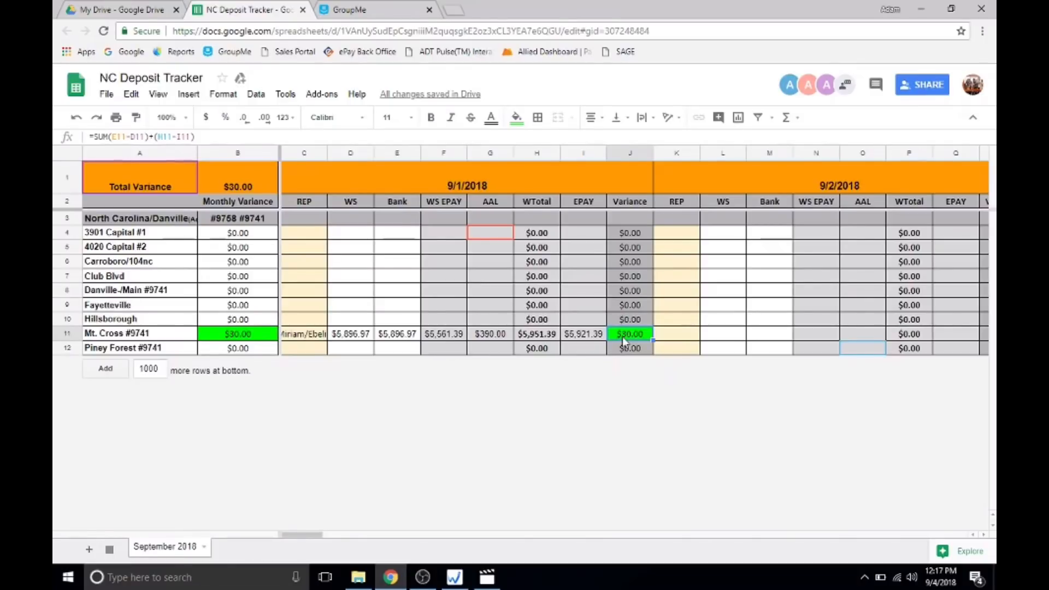
Clear the Mt. Cross AAL, WS EPAY and EPAY cells for 9/1/2018.
click(497, 324)
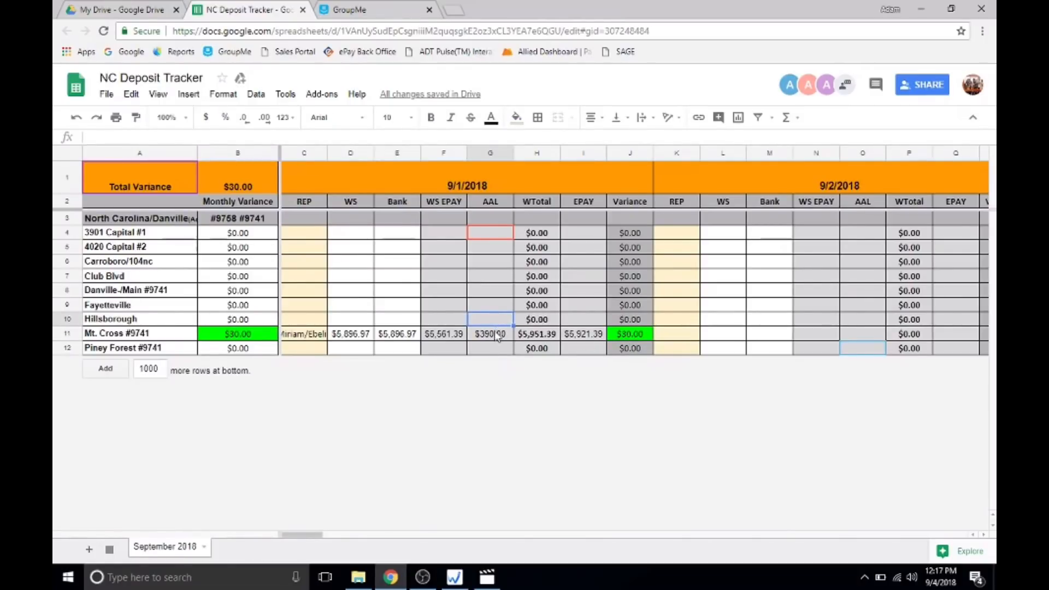
click(497, 331)
key(Delete)
click(456, 337)
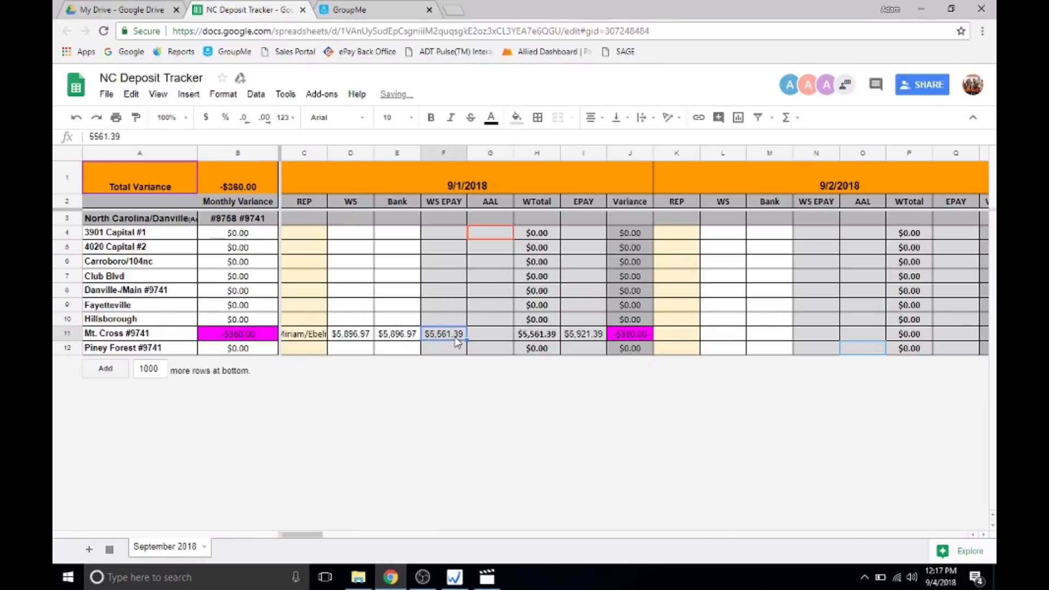
key(Delete)
click(586, 335)
key(Delete)
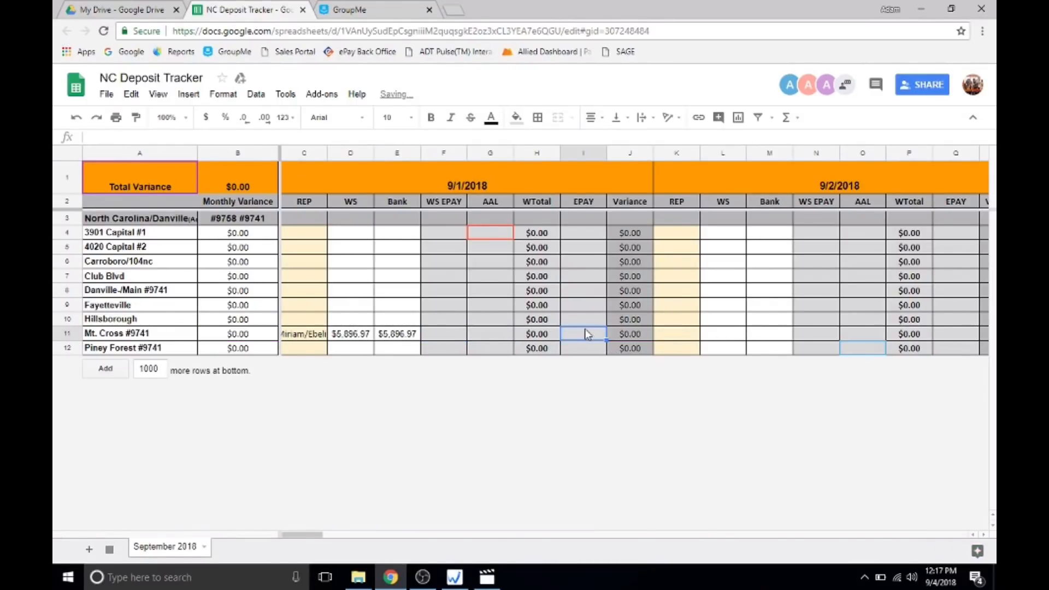
Enter 130 in the Mt. Cross WS EPAY cell and 100 in its EPAY cell for 9/1/2018, and check the Variance cell.
click(458, 336)
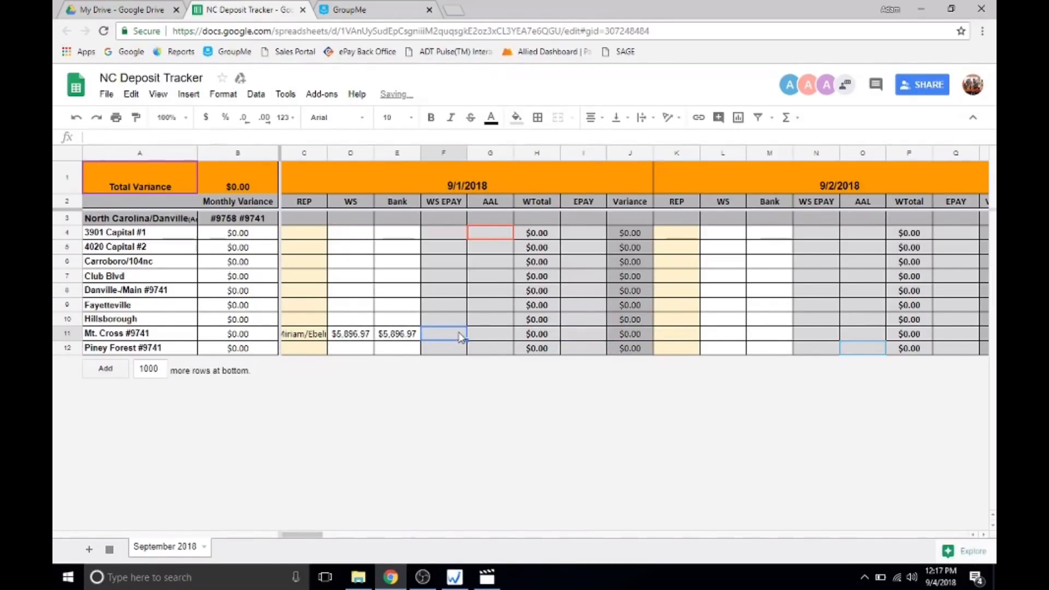
text(130)
key(Return)
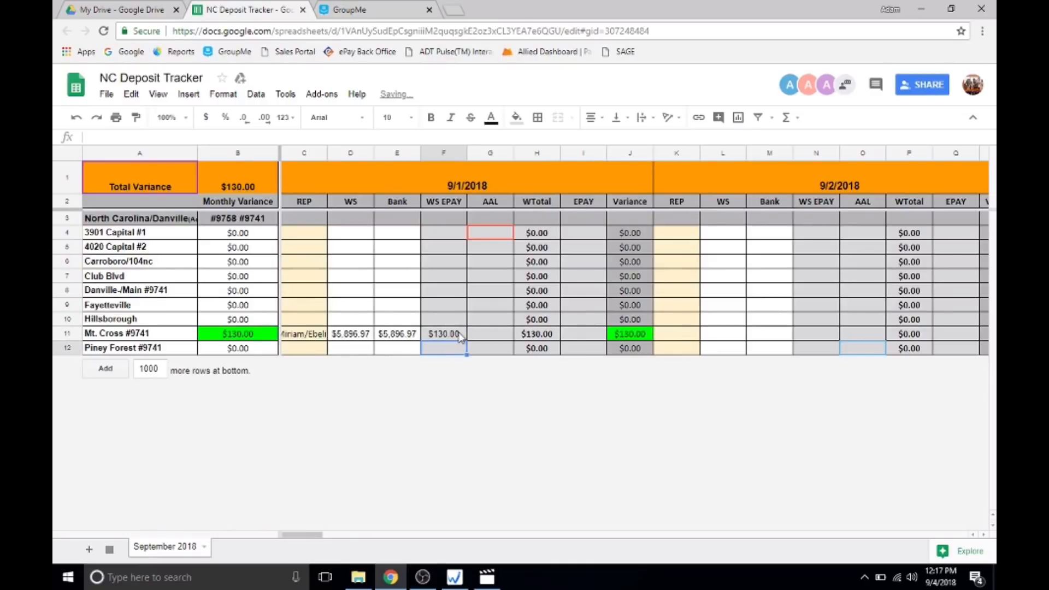
click(575, 333)
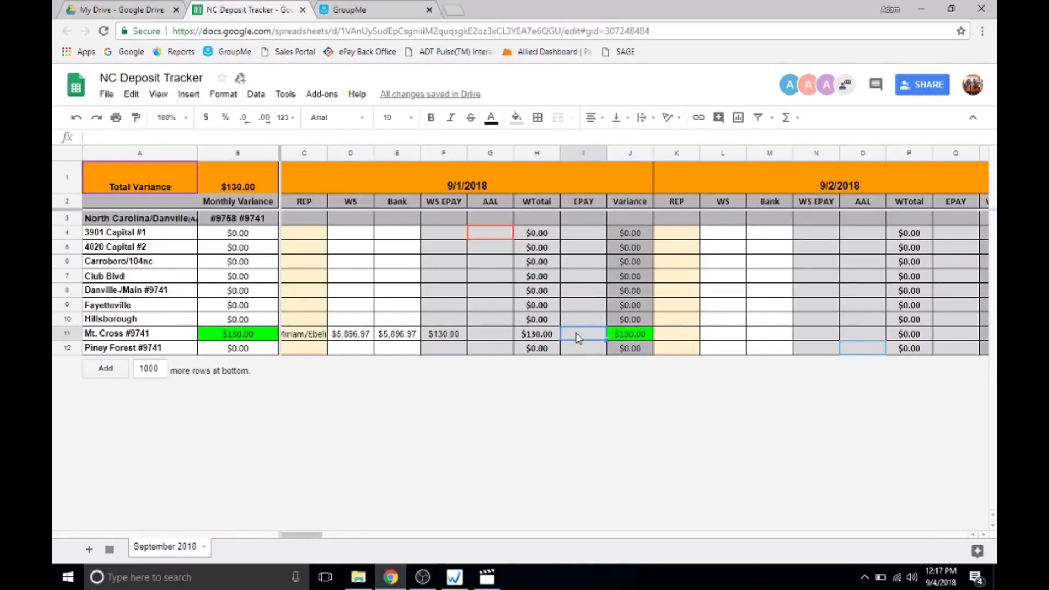
text(100)
key(Return)
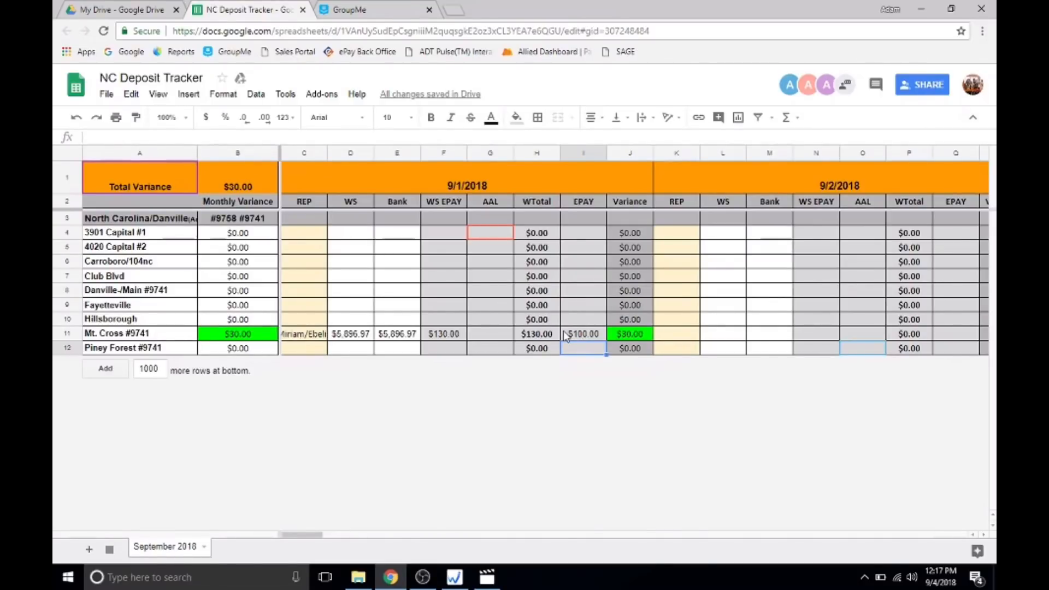
click(637, 337)
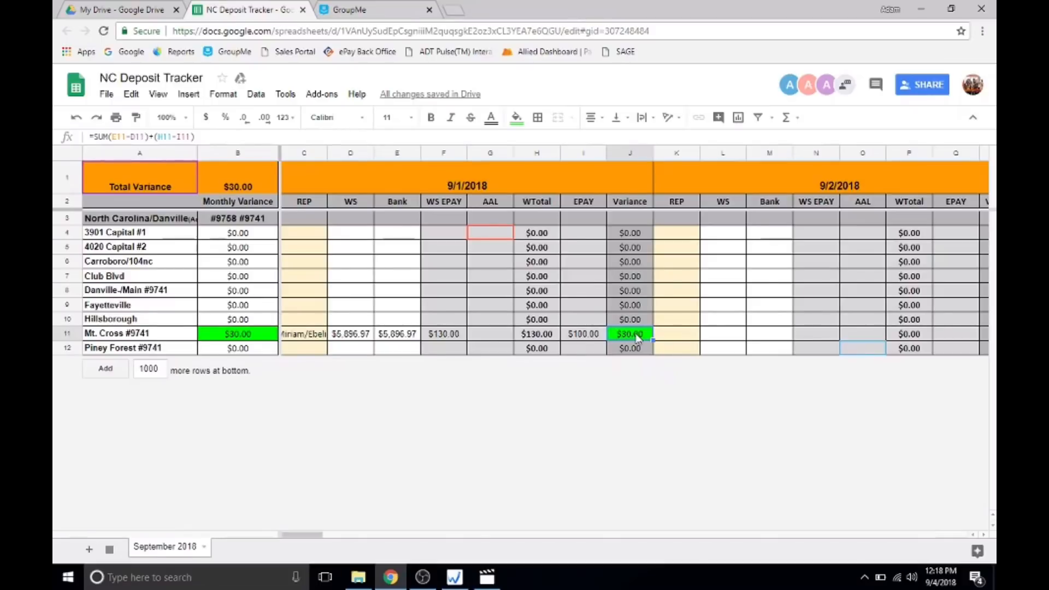
Clear the Mt. Cross Variance, EPAY and WS EPAY cells for 9/1/2018.
key(Delete)
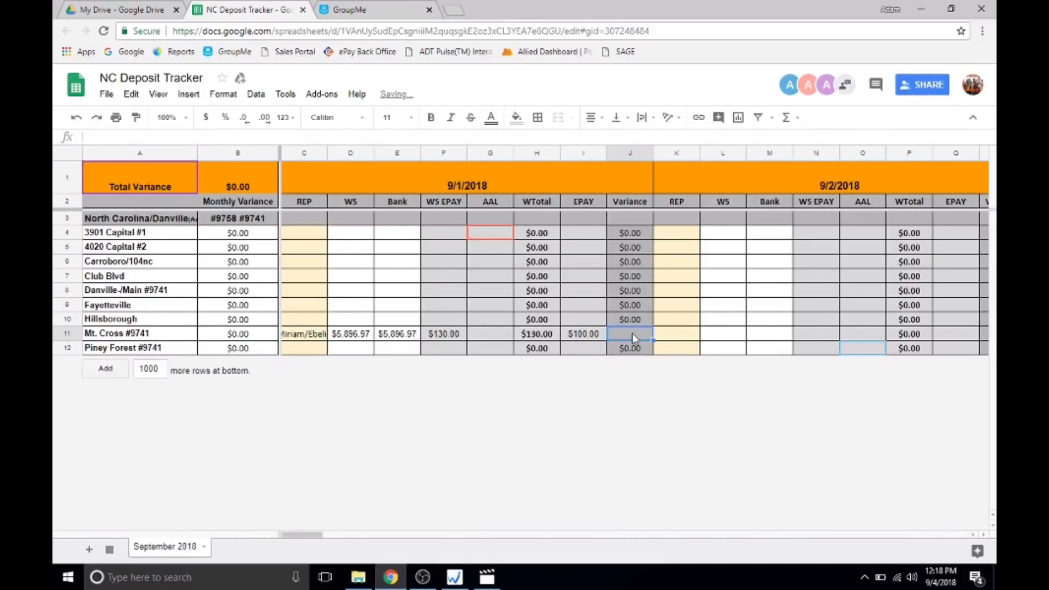
click(583, 342)
key(Delete)
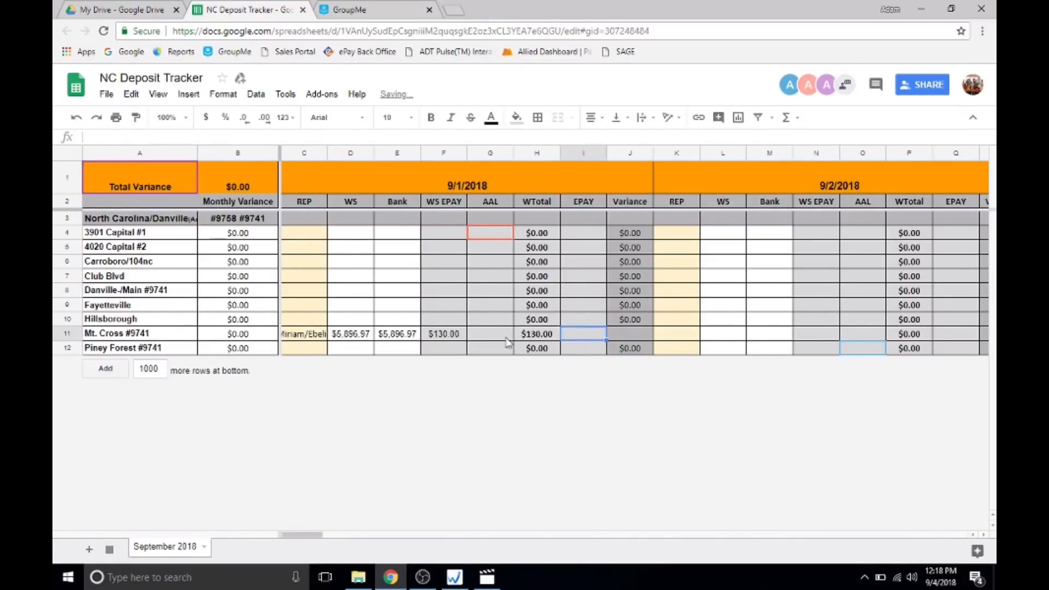
click(452, 339)
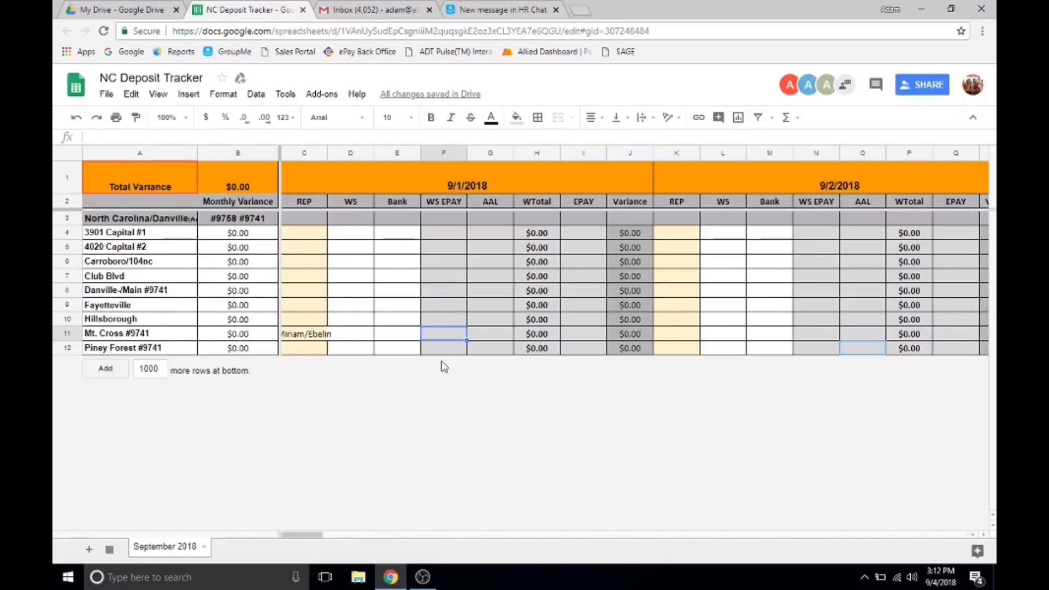
Enter 100 in the Mt. Cross WS EPAY cell and 130 in its EPAY cell for 9/1/2018, and check the Variance and AAL cells.
text(100)
key(Tab)
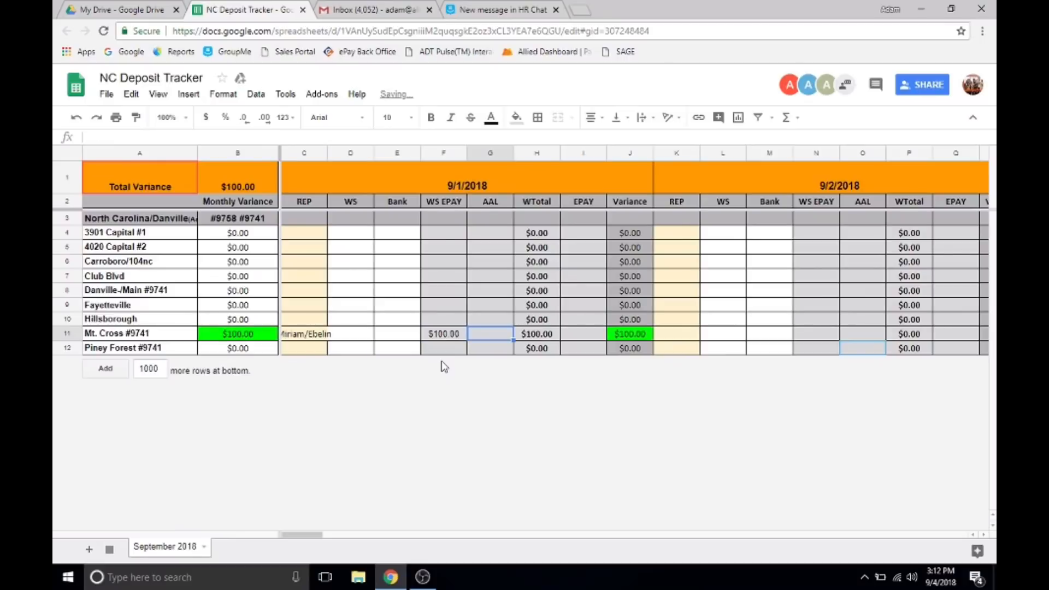
click(569, 334)
text(130)
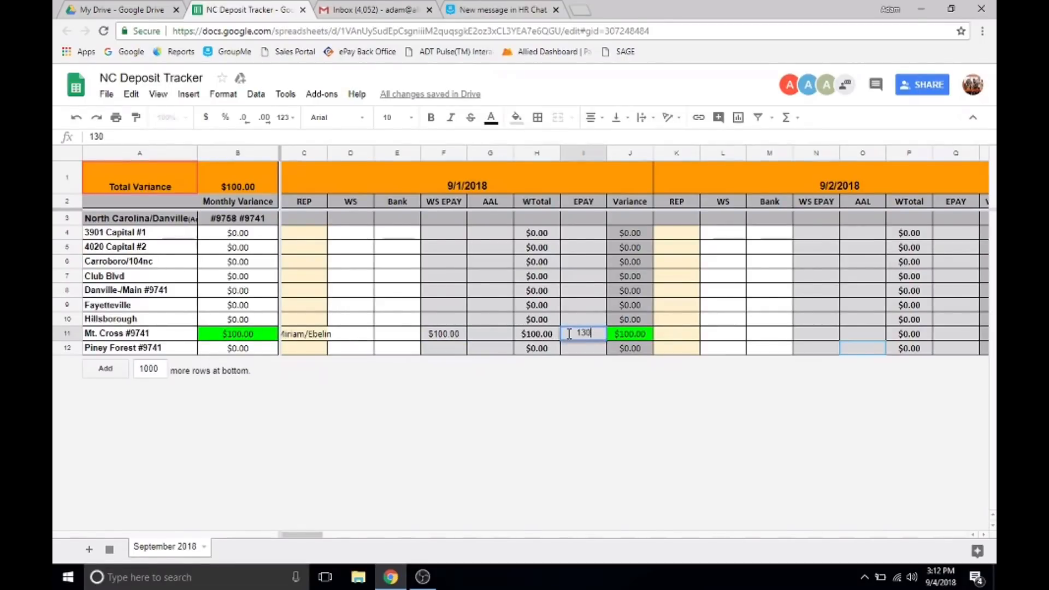
key(Return)
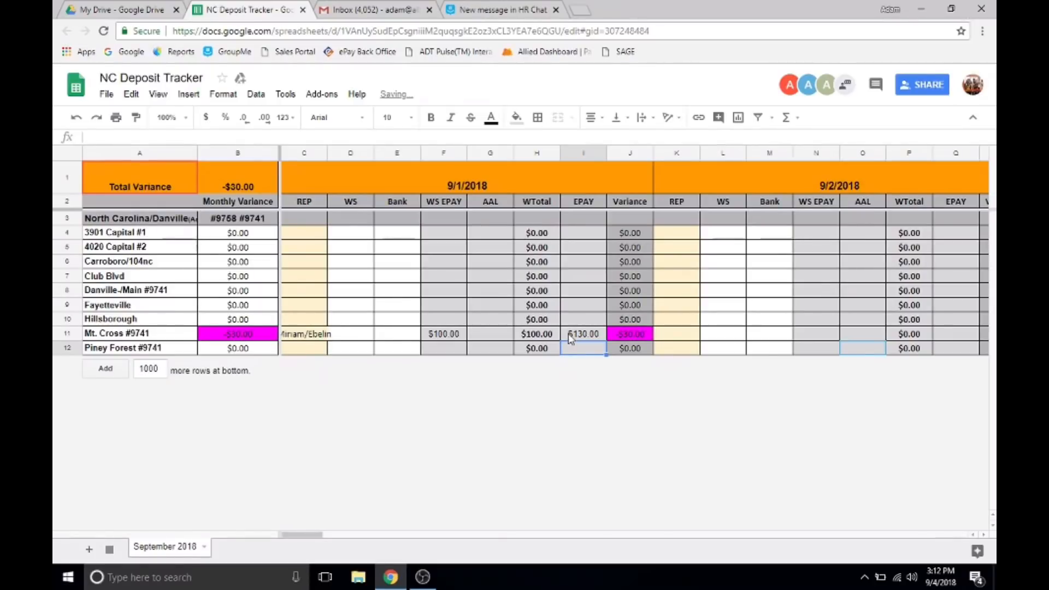
click(622, 338)
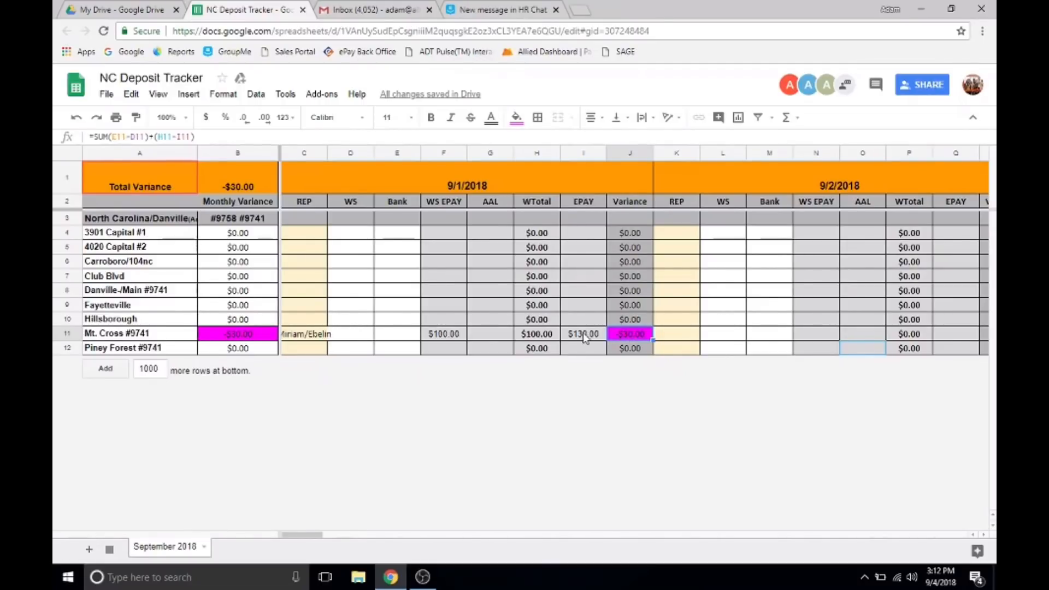
click(505, 336)
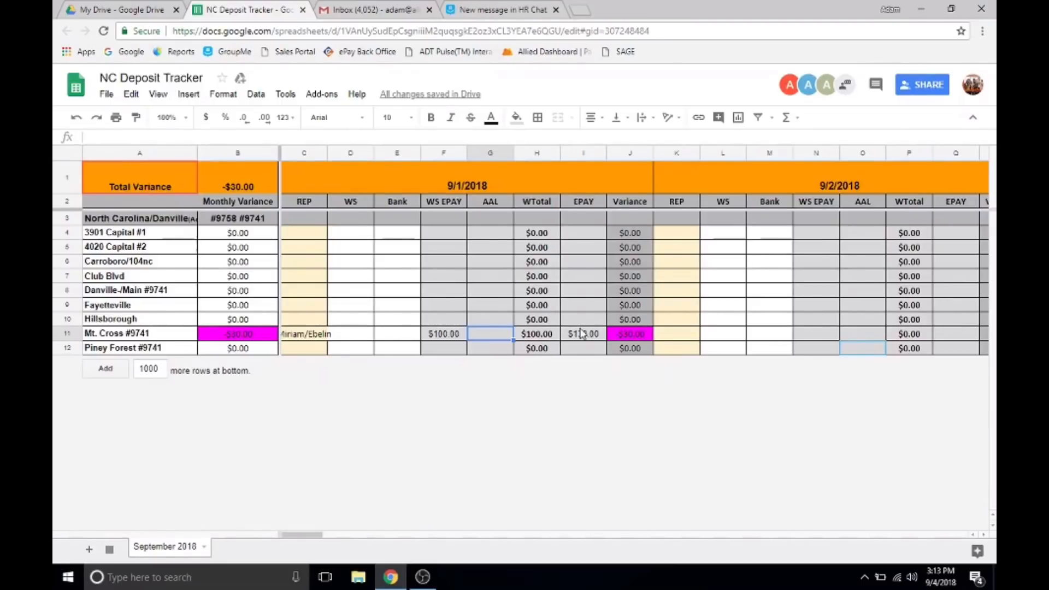
Start a new comment on the Mt. Cross Variance cell for 9/1/2018.
click(619, 336)
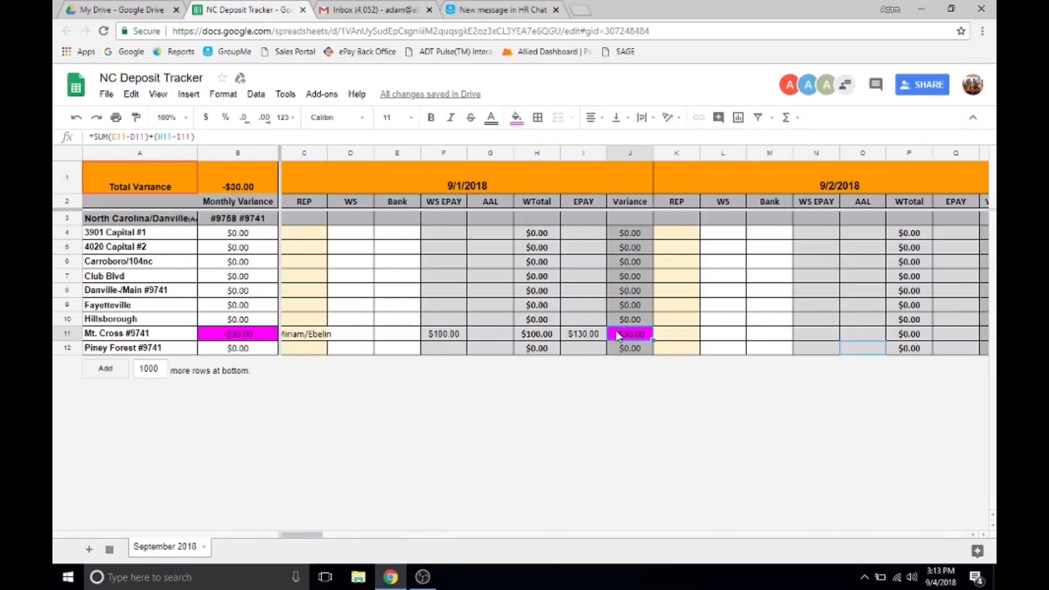
right_click(618, 334)
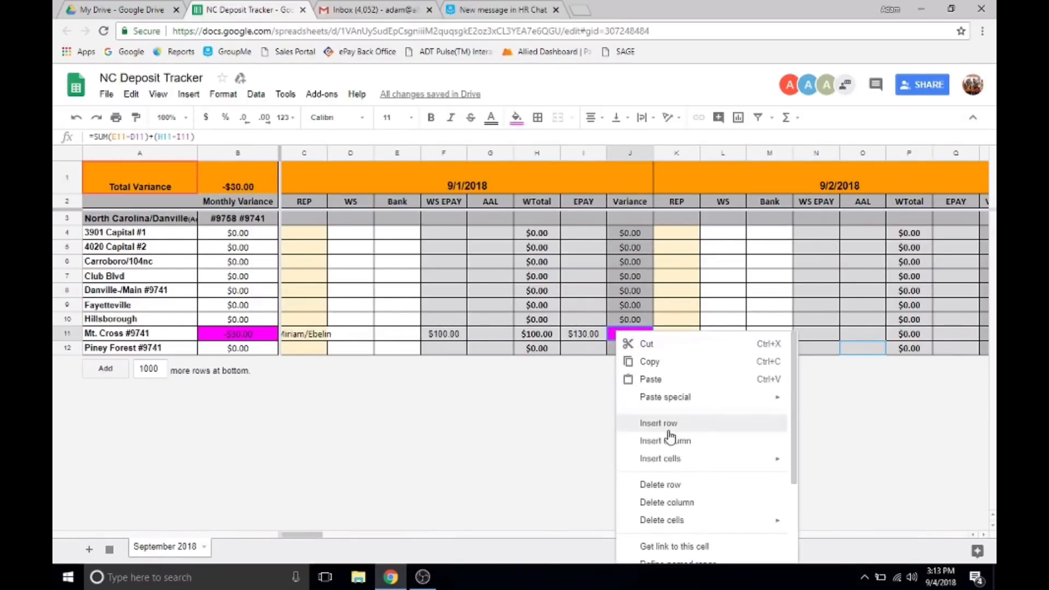
scroll(669, 436, down, 2)
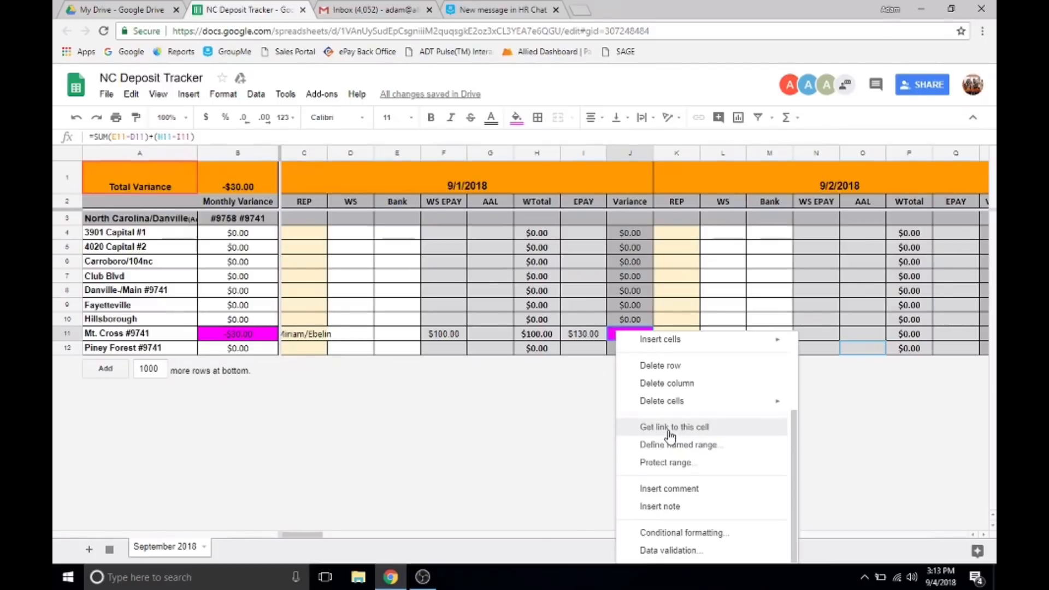
click(667, 488)
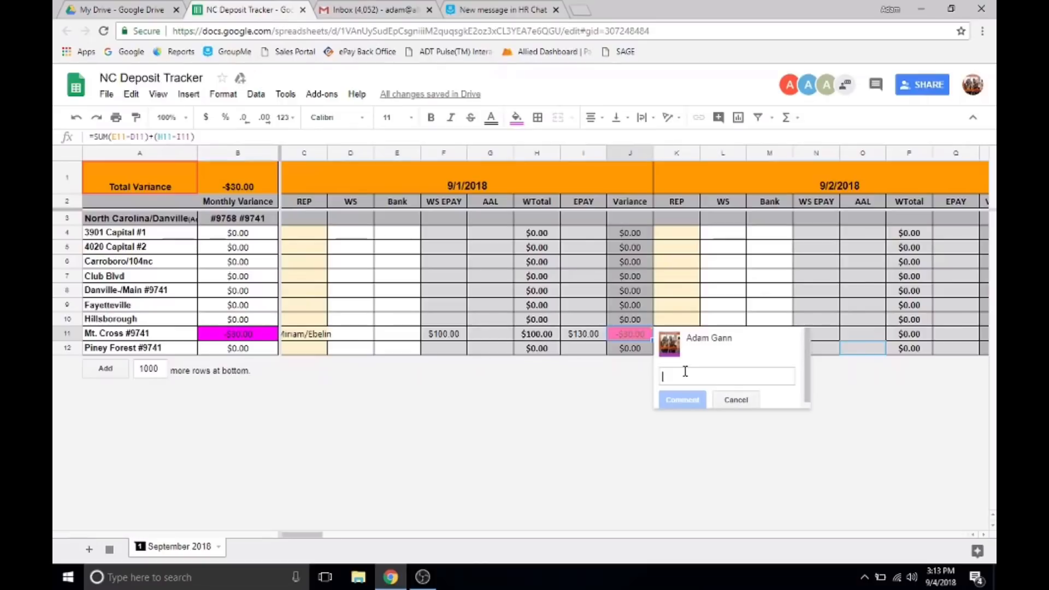
Write in the comment the transaction number and that the sku on an add a line was forgotten.
text(Transaction)
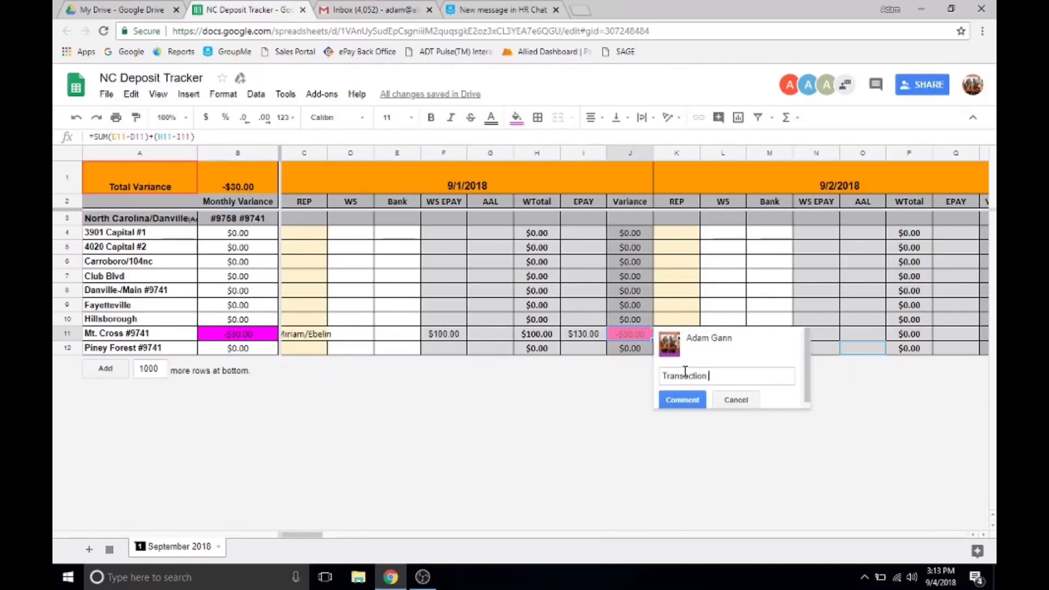
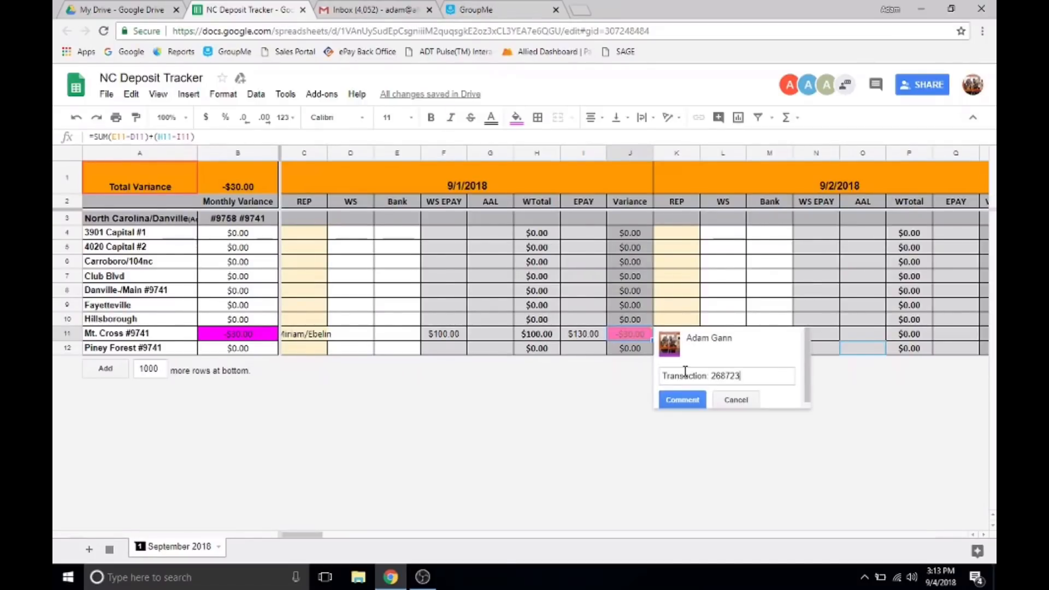
text( forgot to add 1000)
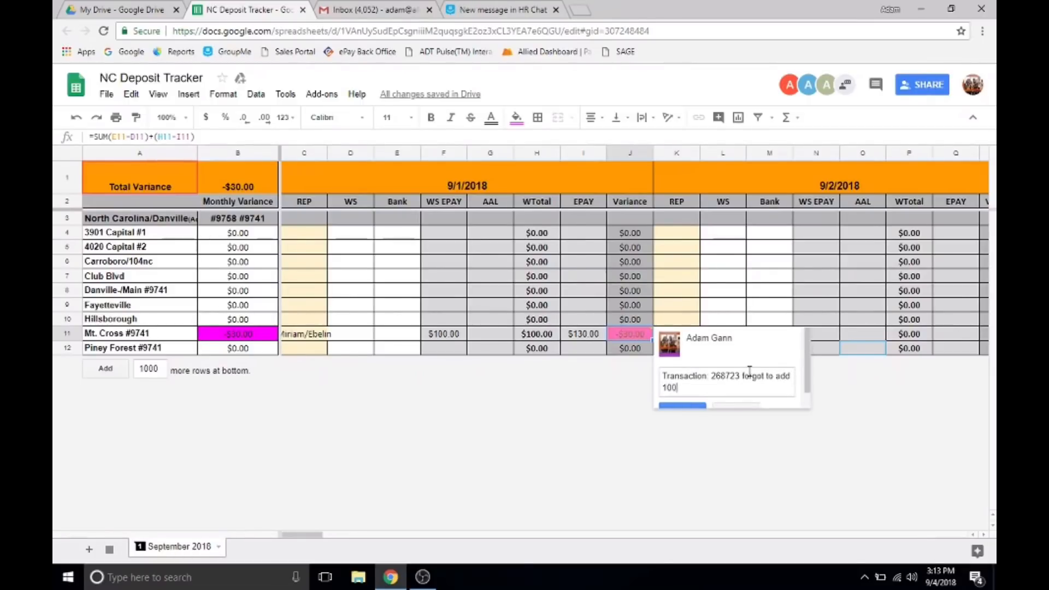
text( sku on an add a line.)
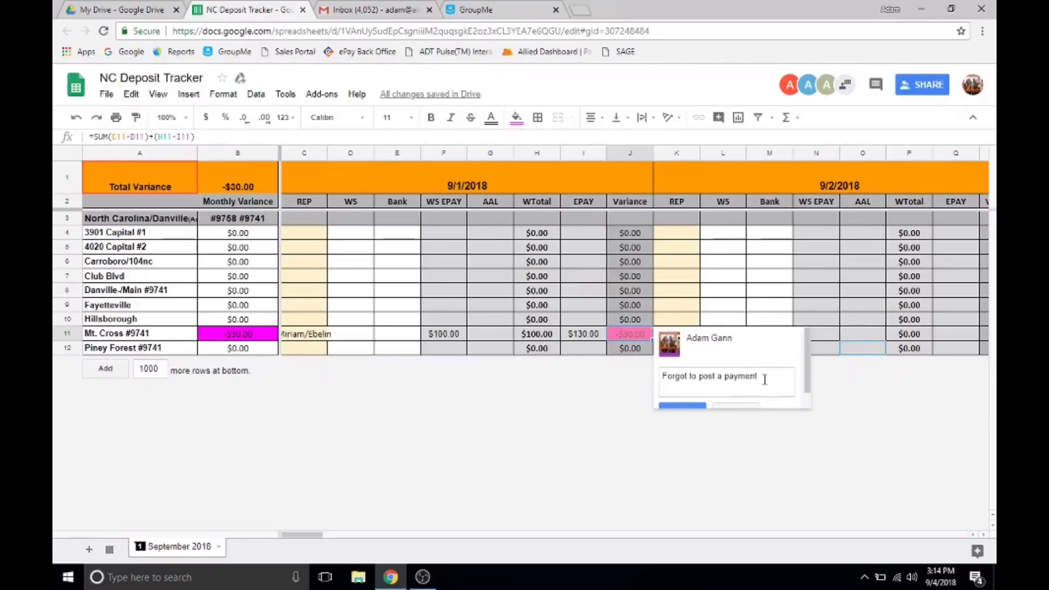
Replace the draft comment text with "Contacted my DM".
drag(763, 377, 661, 378)
text(Conta)
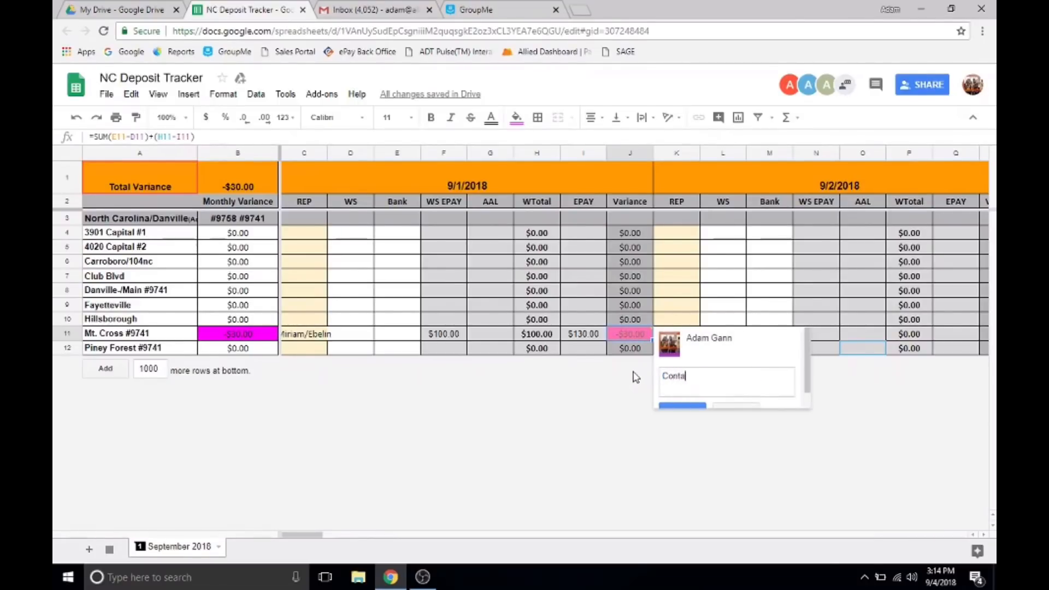
text(cted my DM)
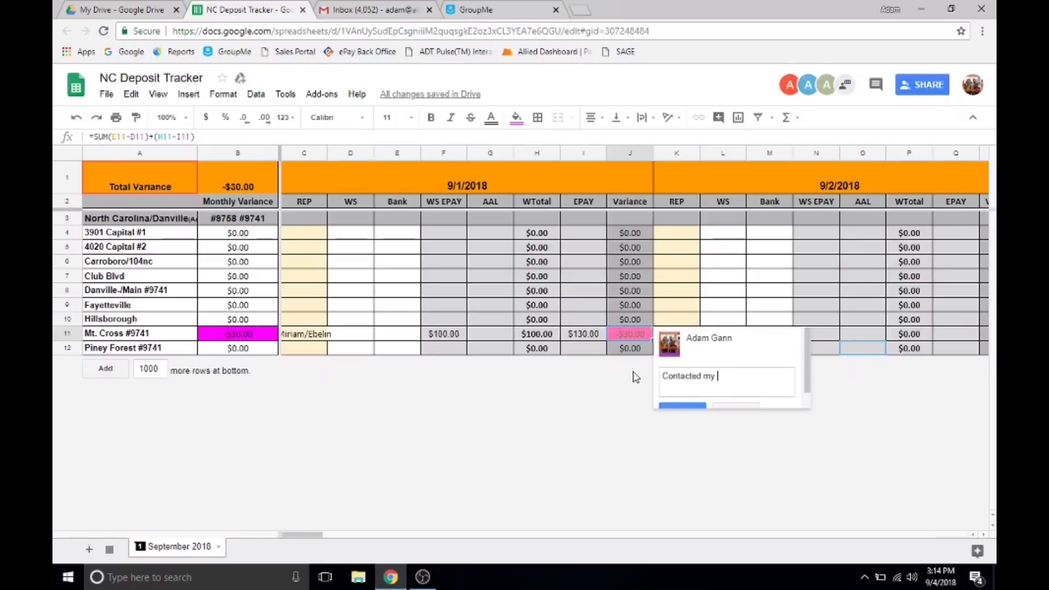